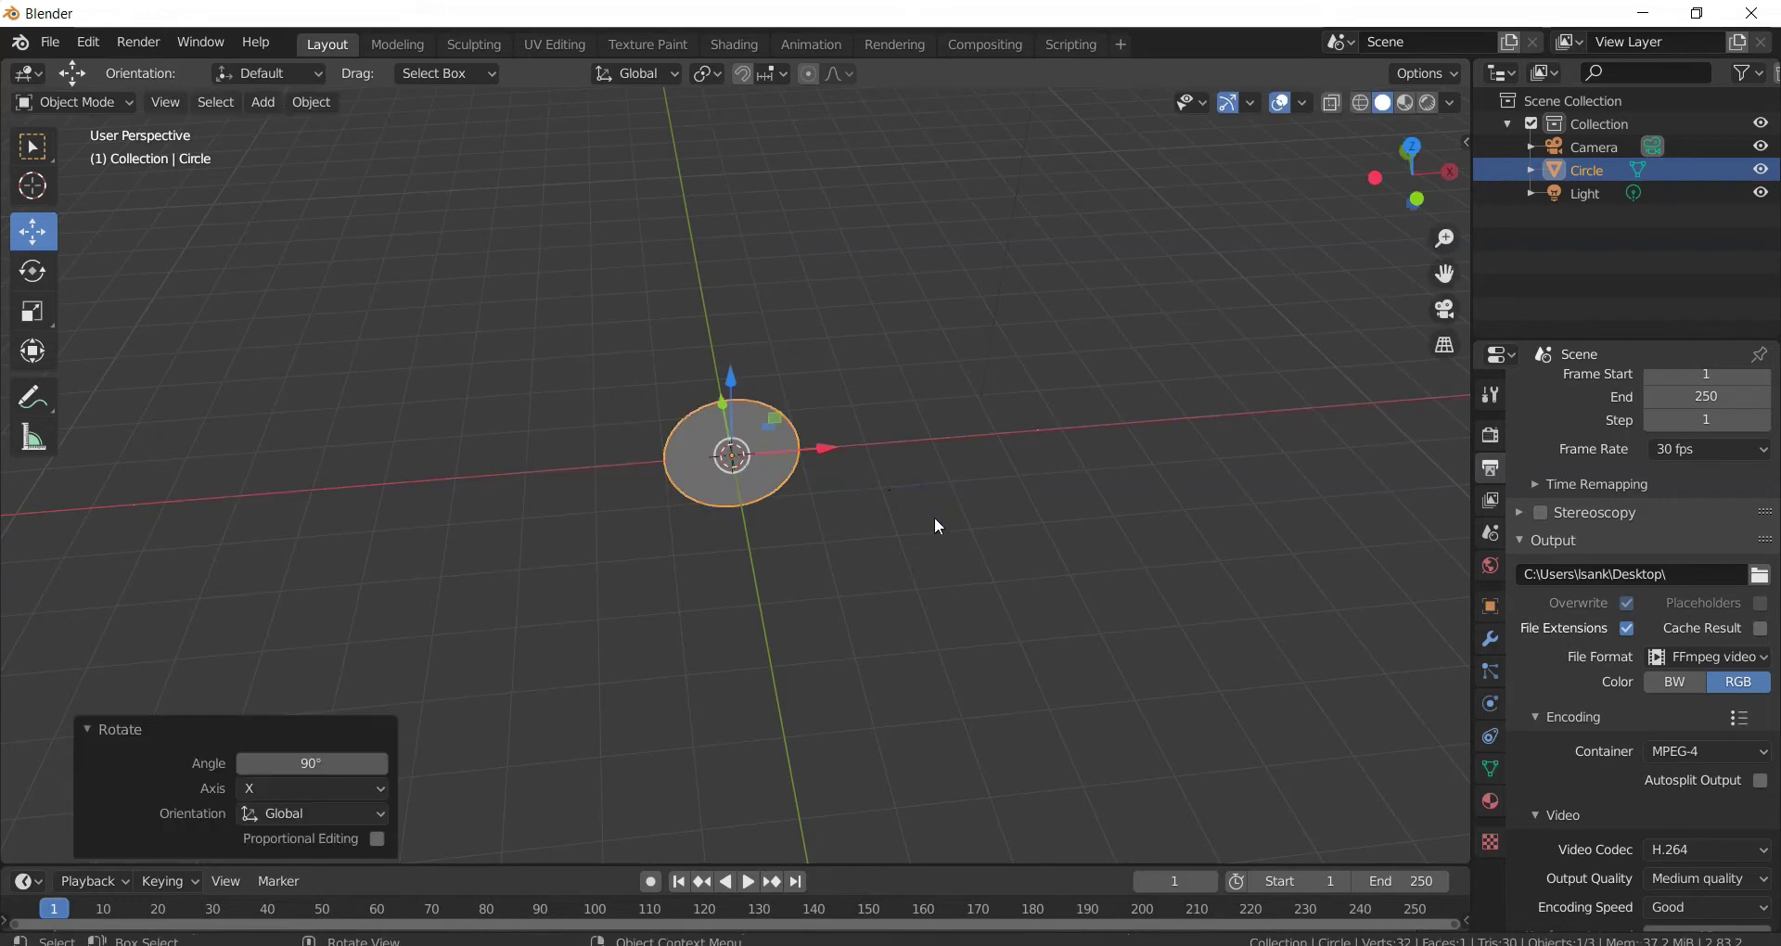
# Step: Deselect the upright circle and check it in front view and through the camera
pyautogui.click(944, 572)
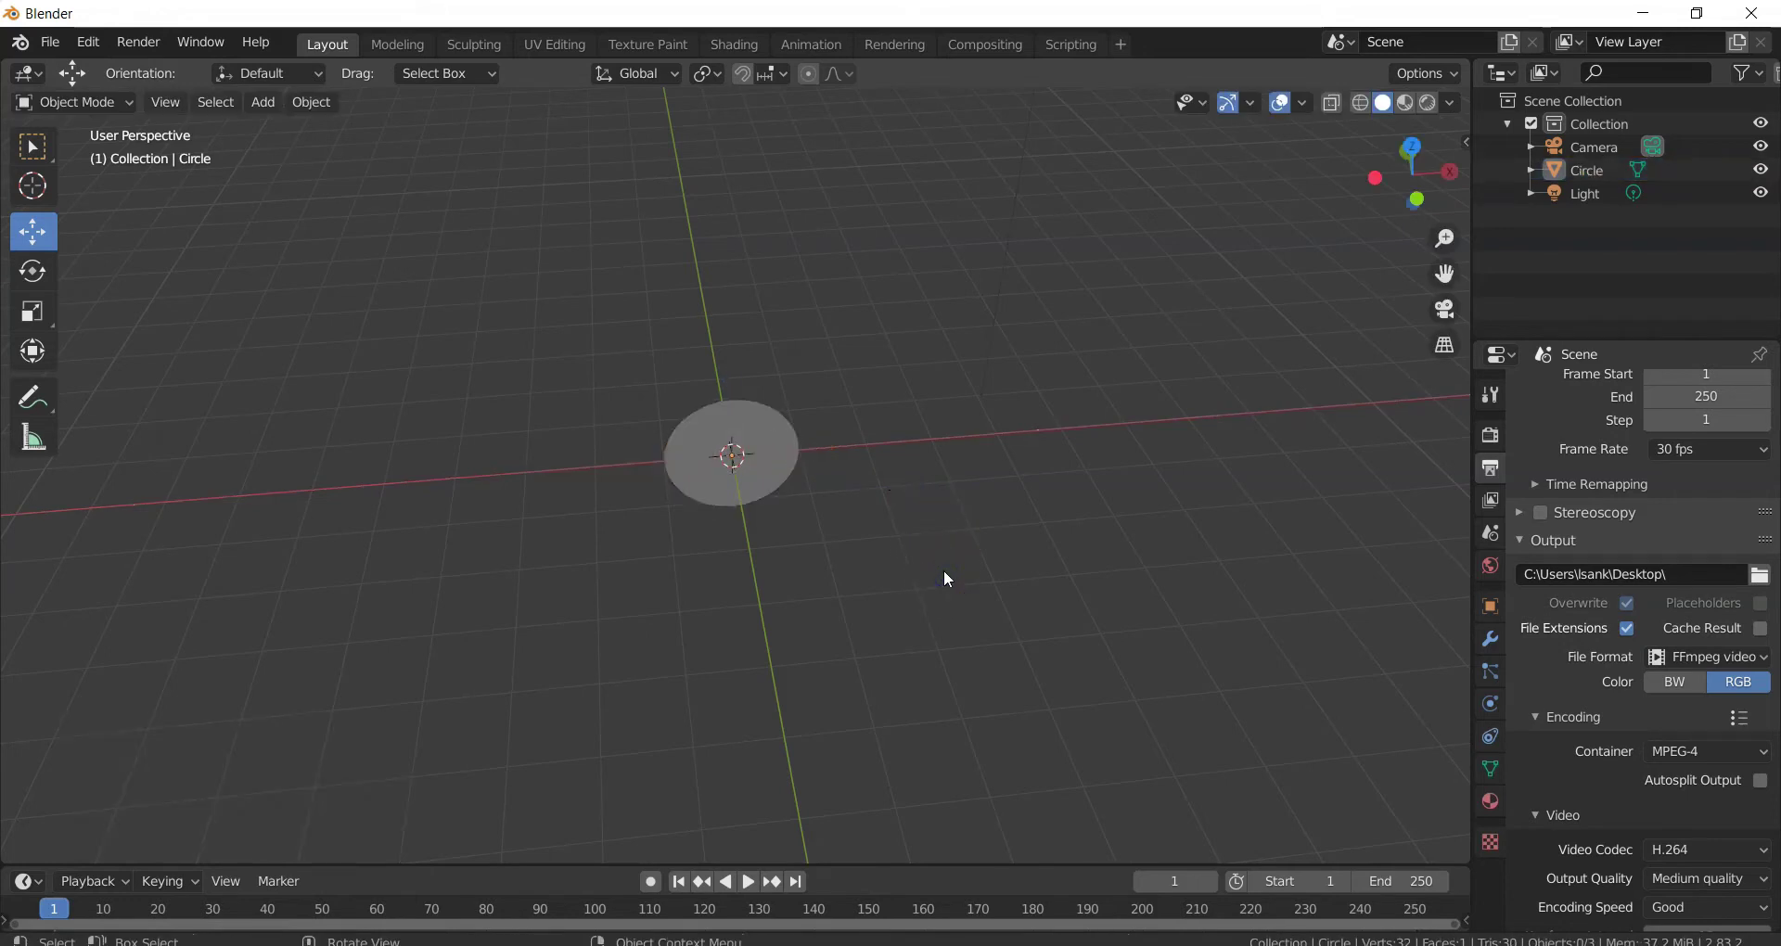
pyautogui.press('KP_1')
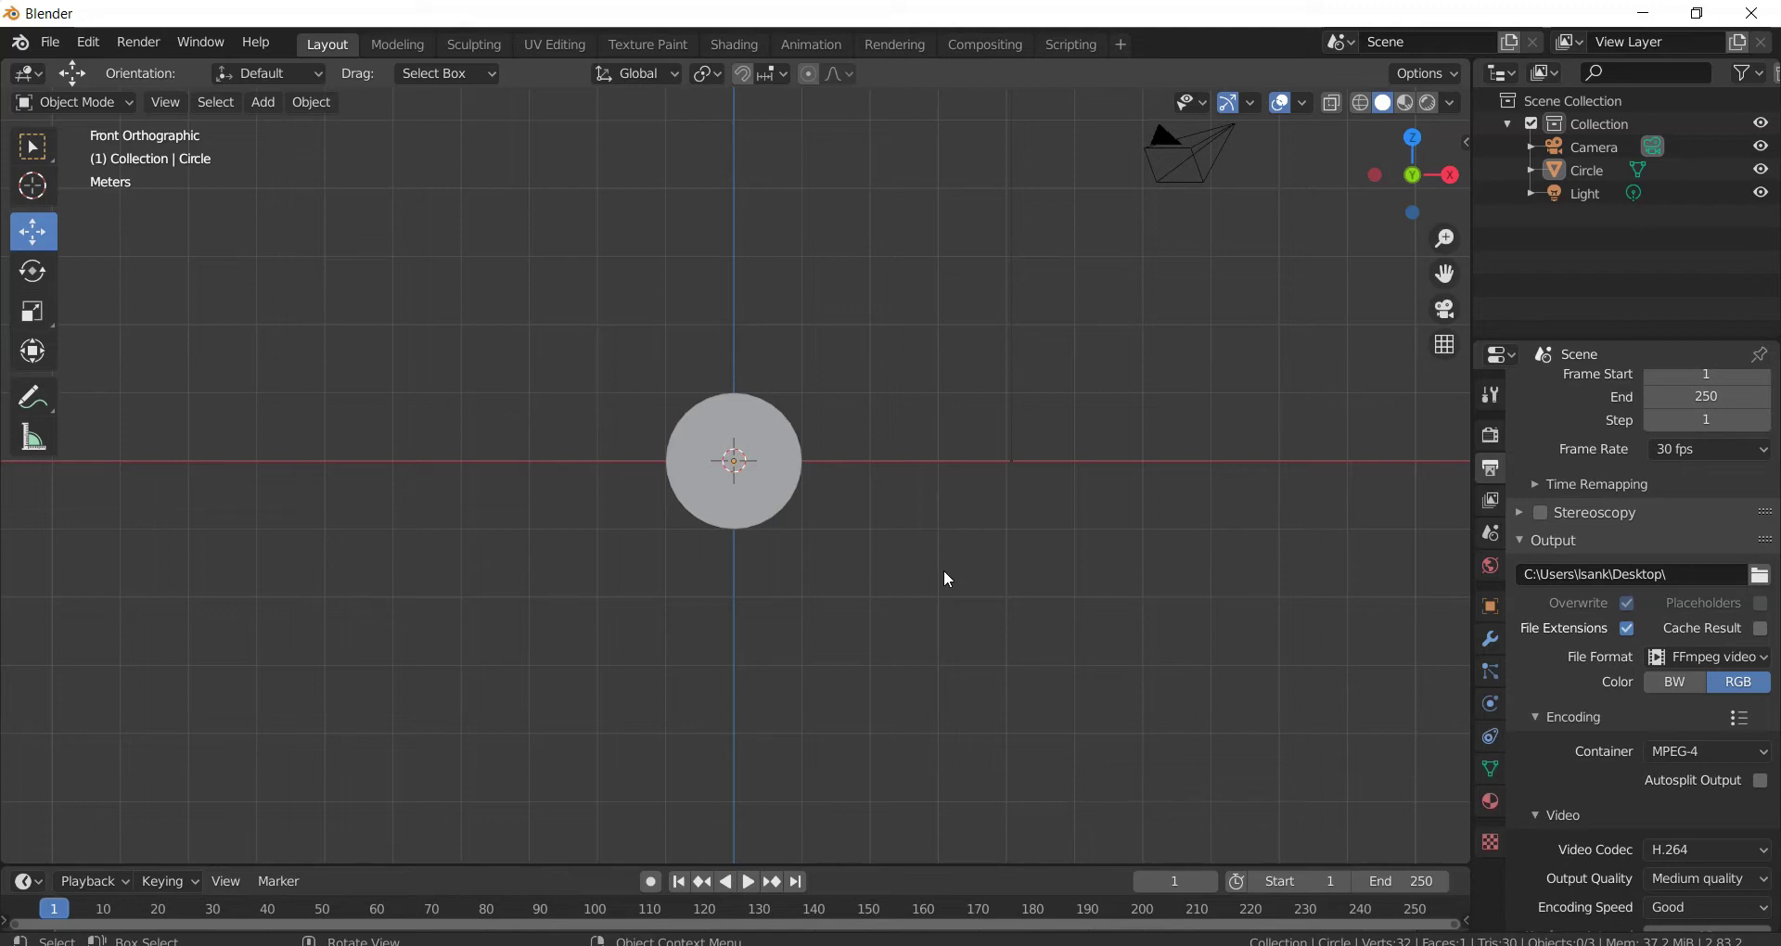
pyautogui.press('KP_0')
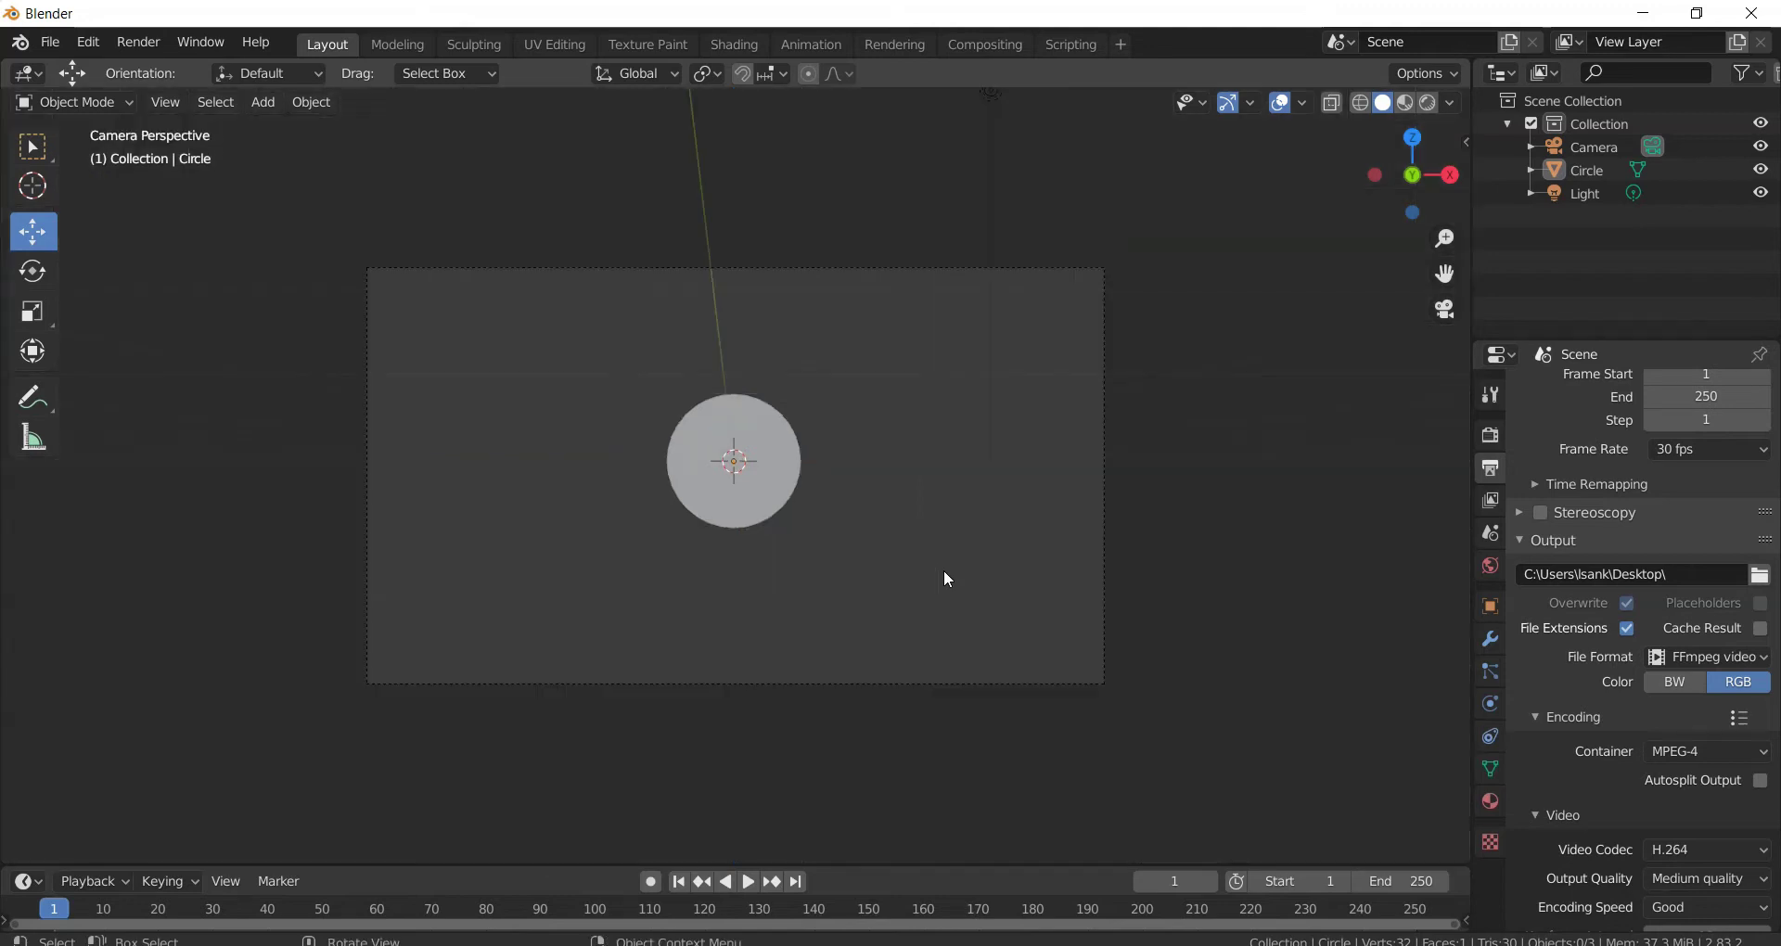
pyautogui.click(944, 573)
# Step: Switch to the Shading workspace in front view with rendered shading, and hide the camera
pyautogui.click(739, 46)
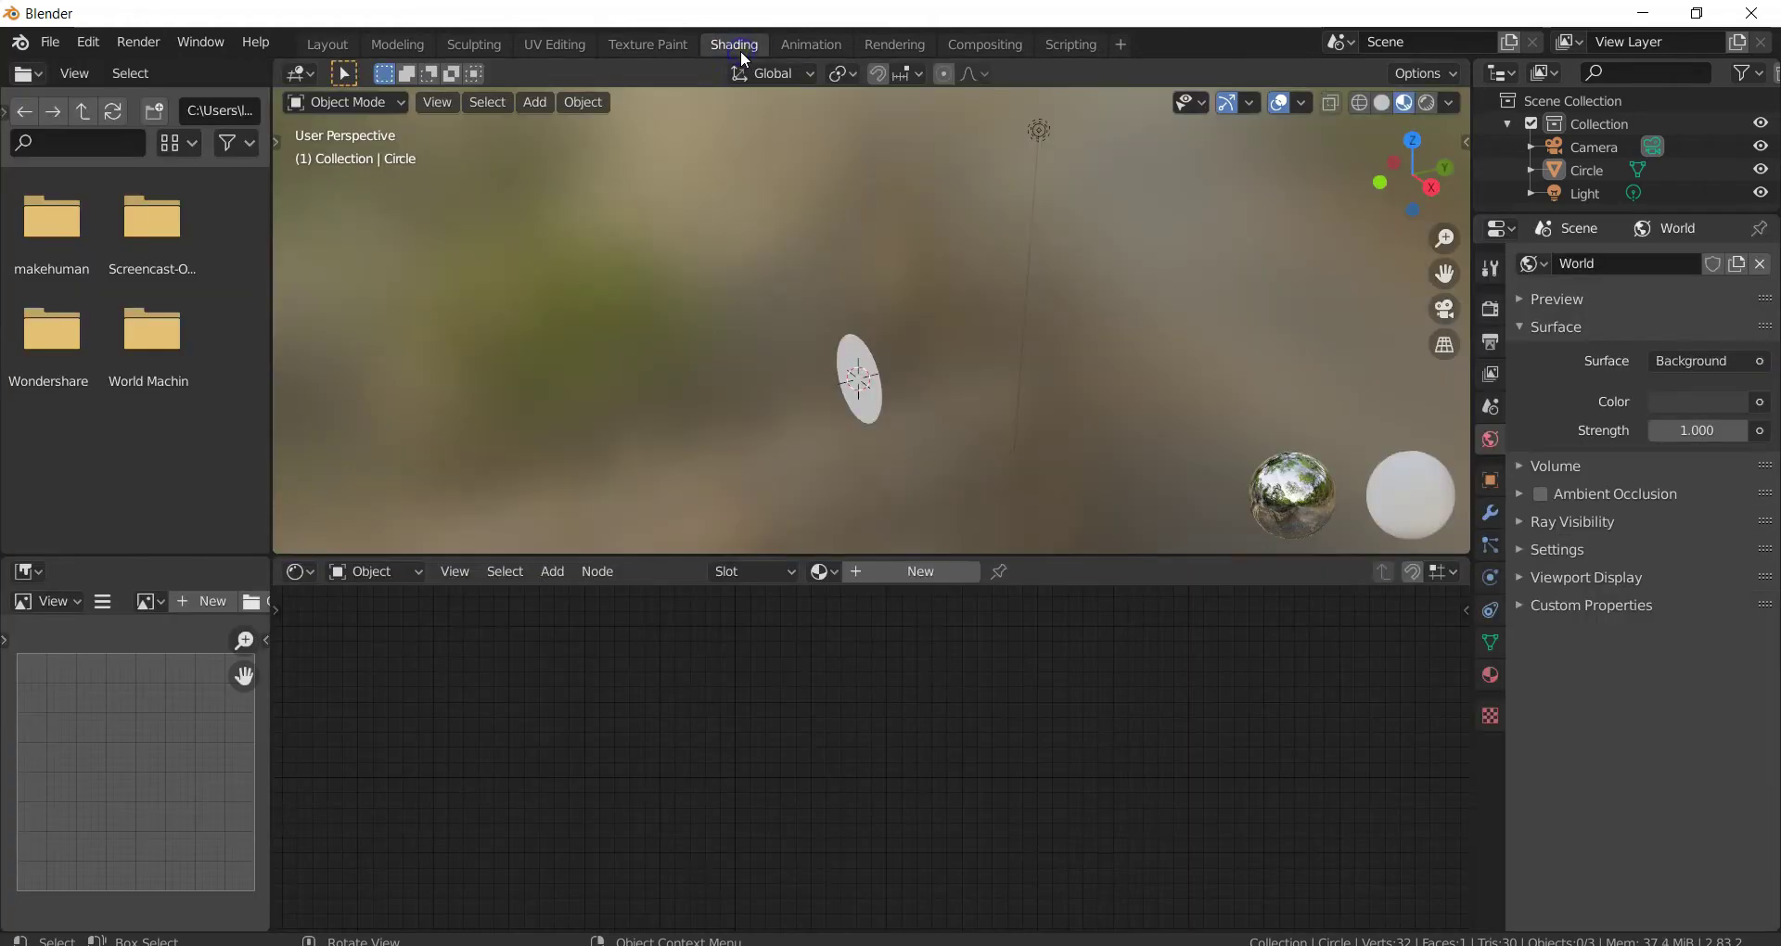
pyautogui.press('KP_1')
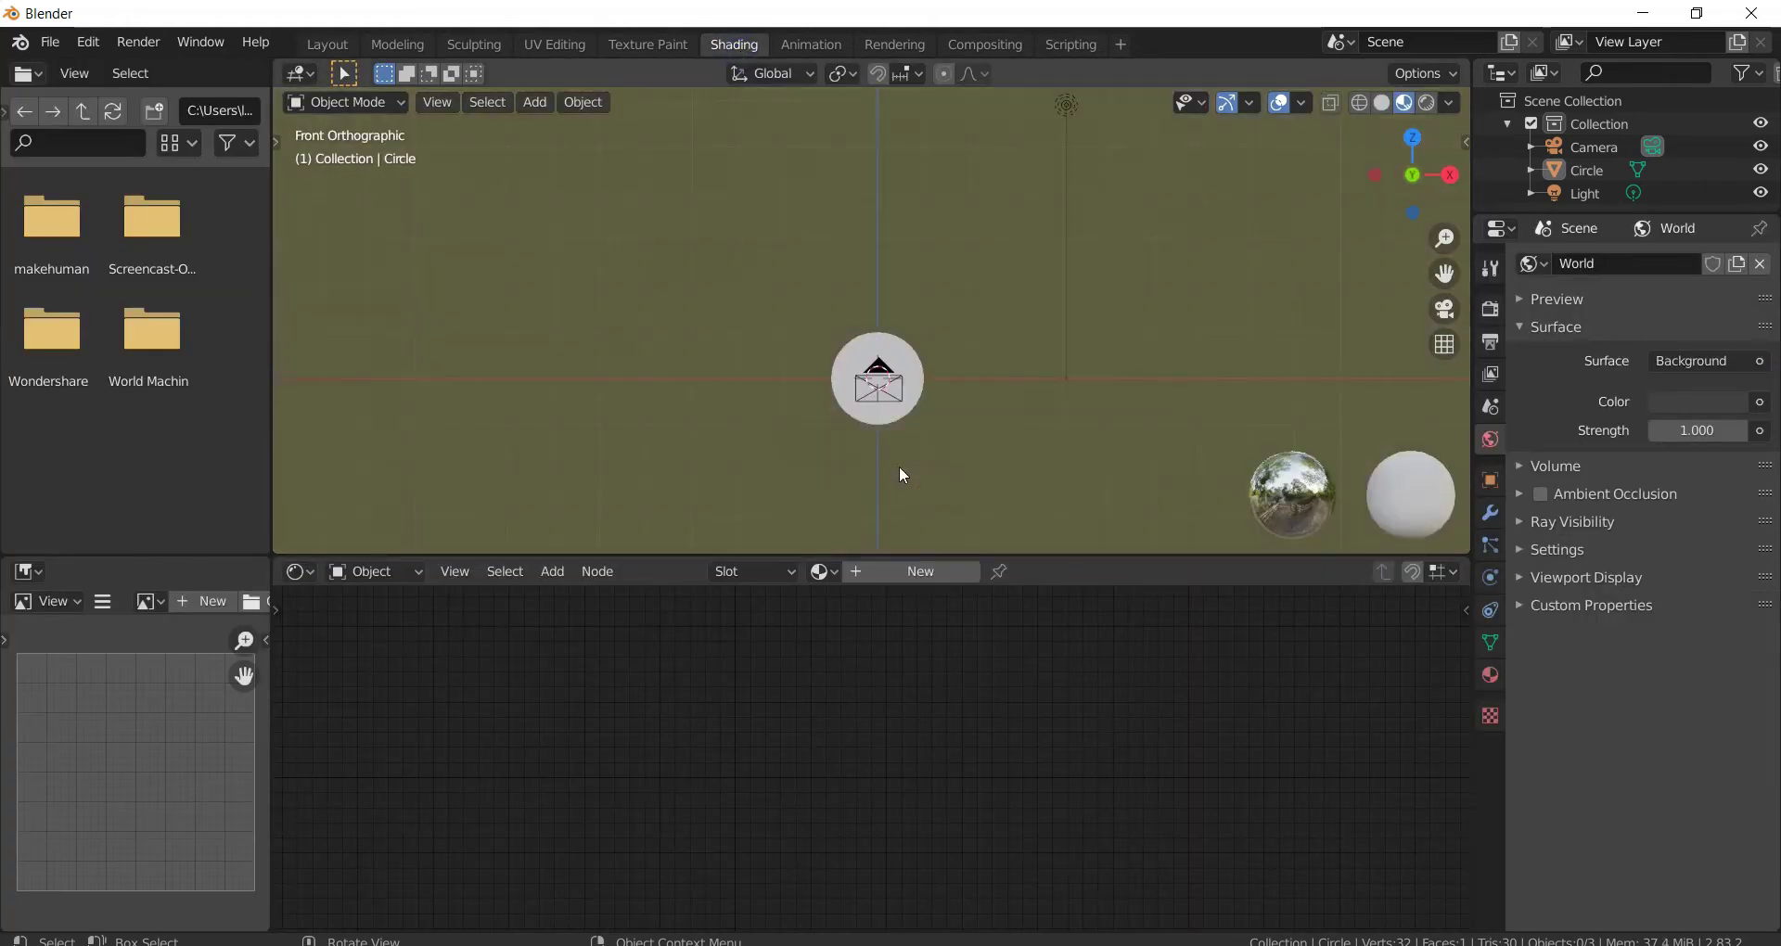
pyautogui.click(1425, 102)
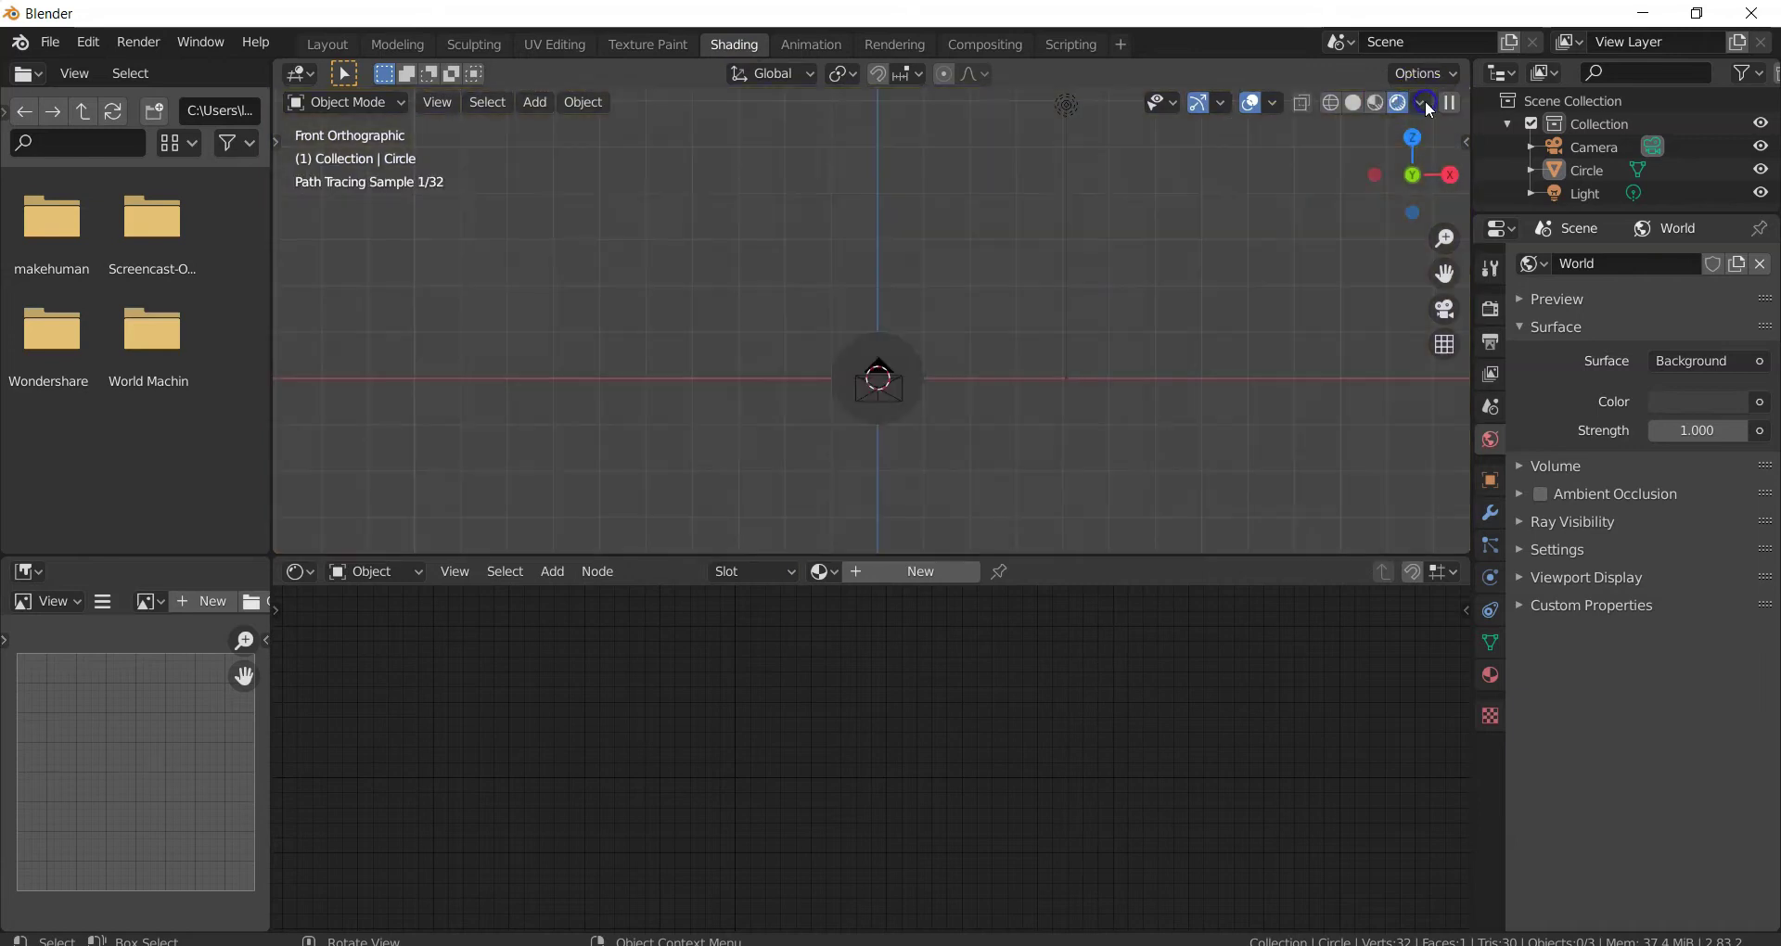
pyautogui.click(1761, 147)
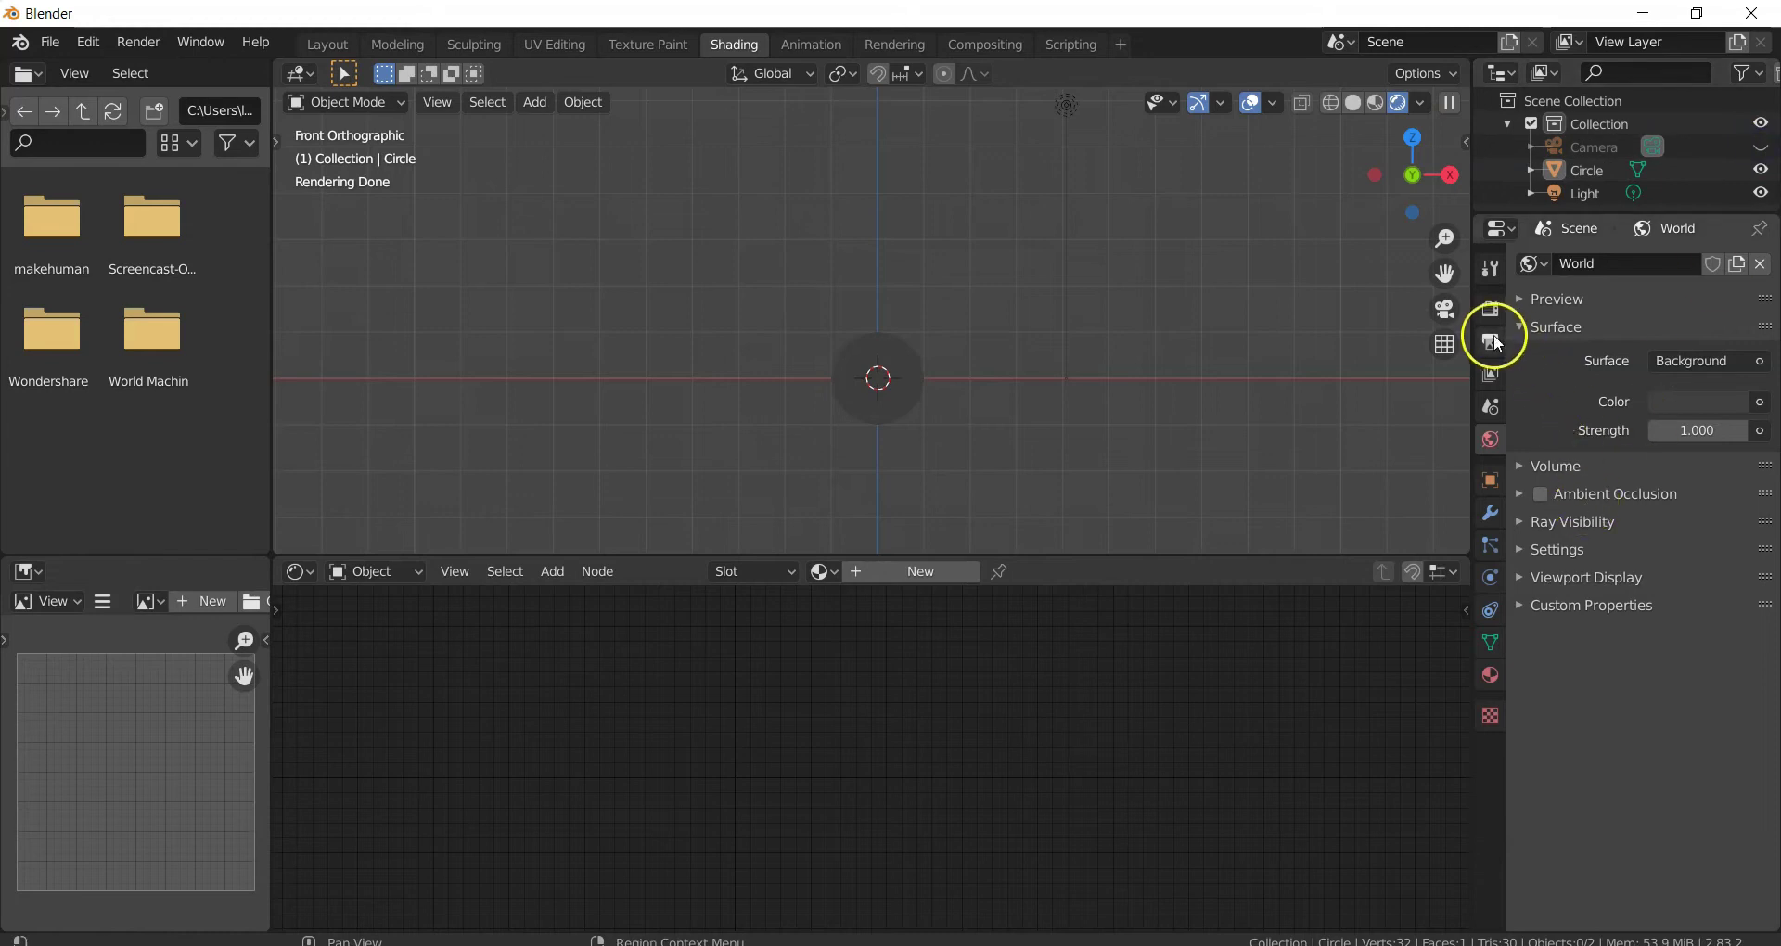
# Step: Set the render engine to Eevee with Bloom enabled, and select the circle
pyautogui.click(1490, 314)
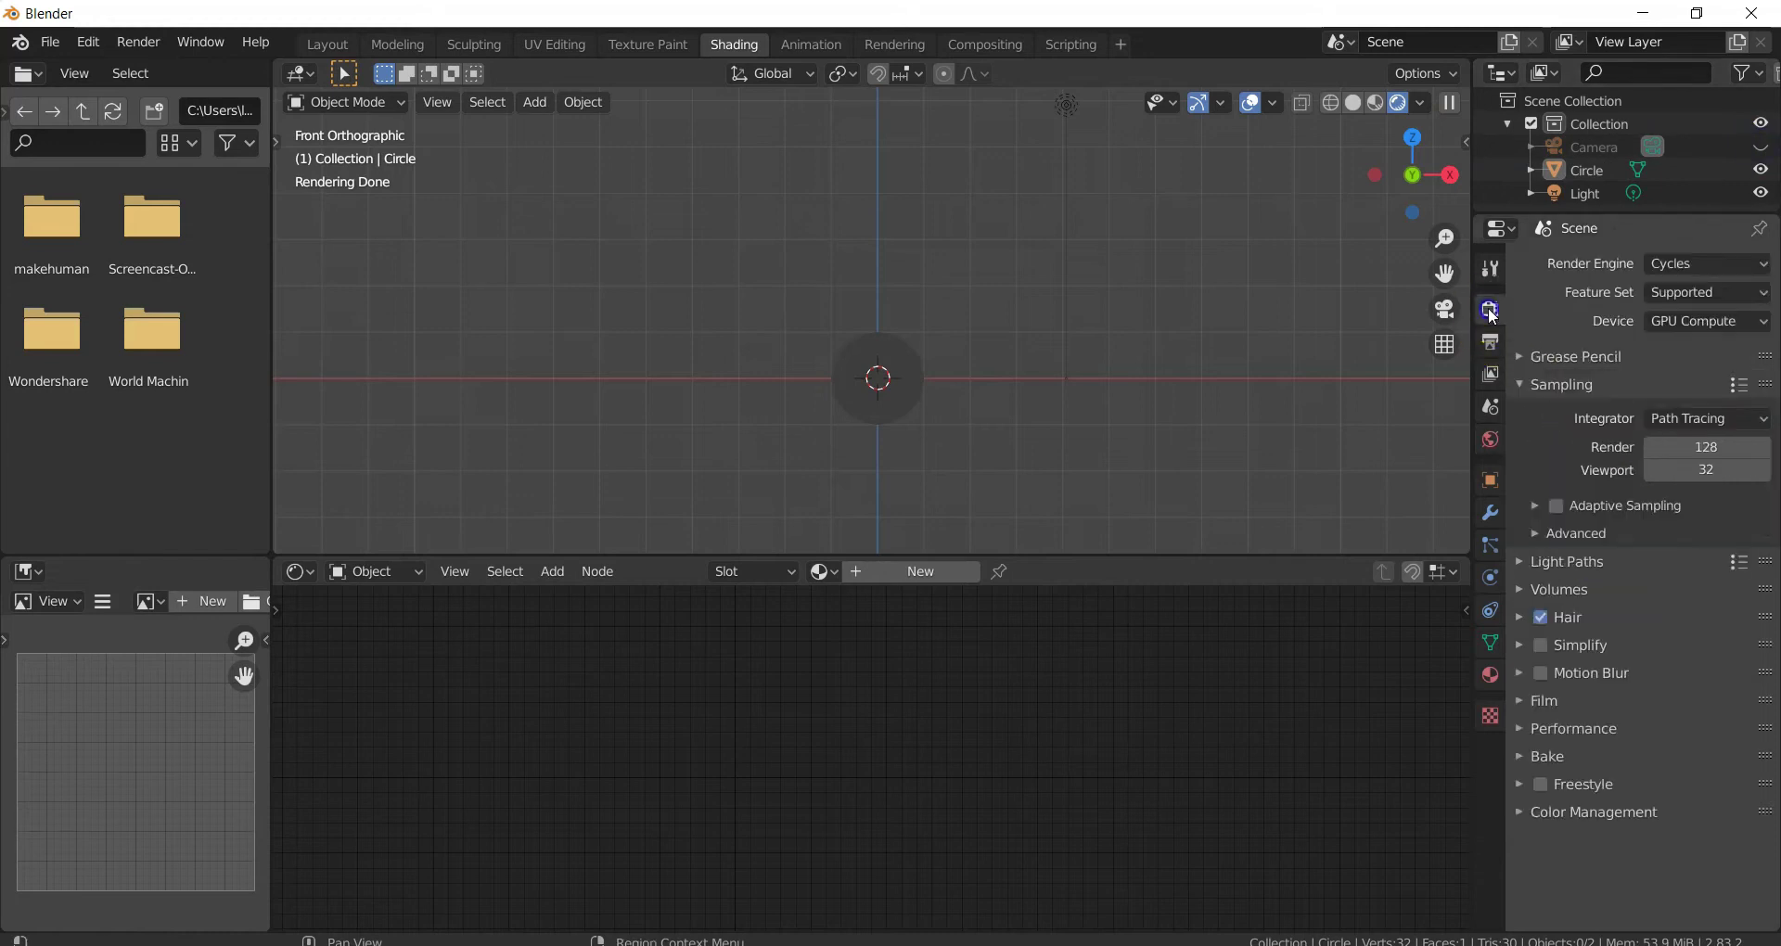
pyautogui.click(1698, 263)
pyautogui.click(1688, 293)
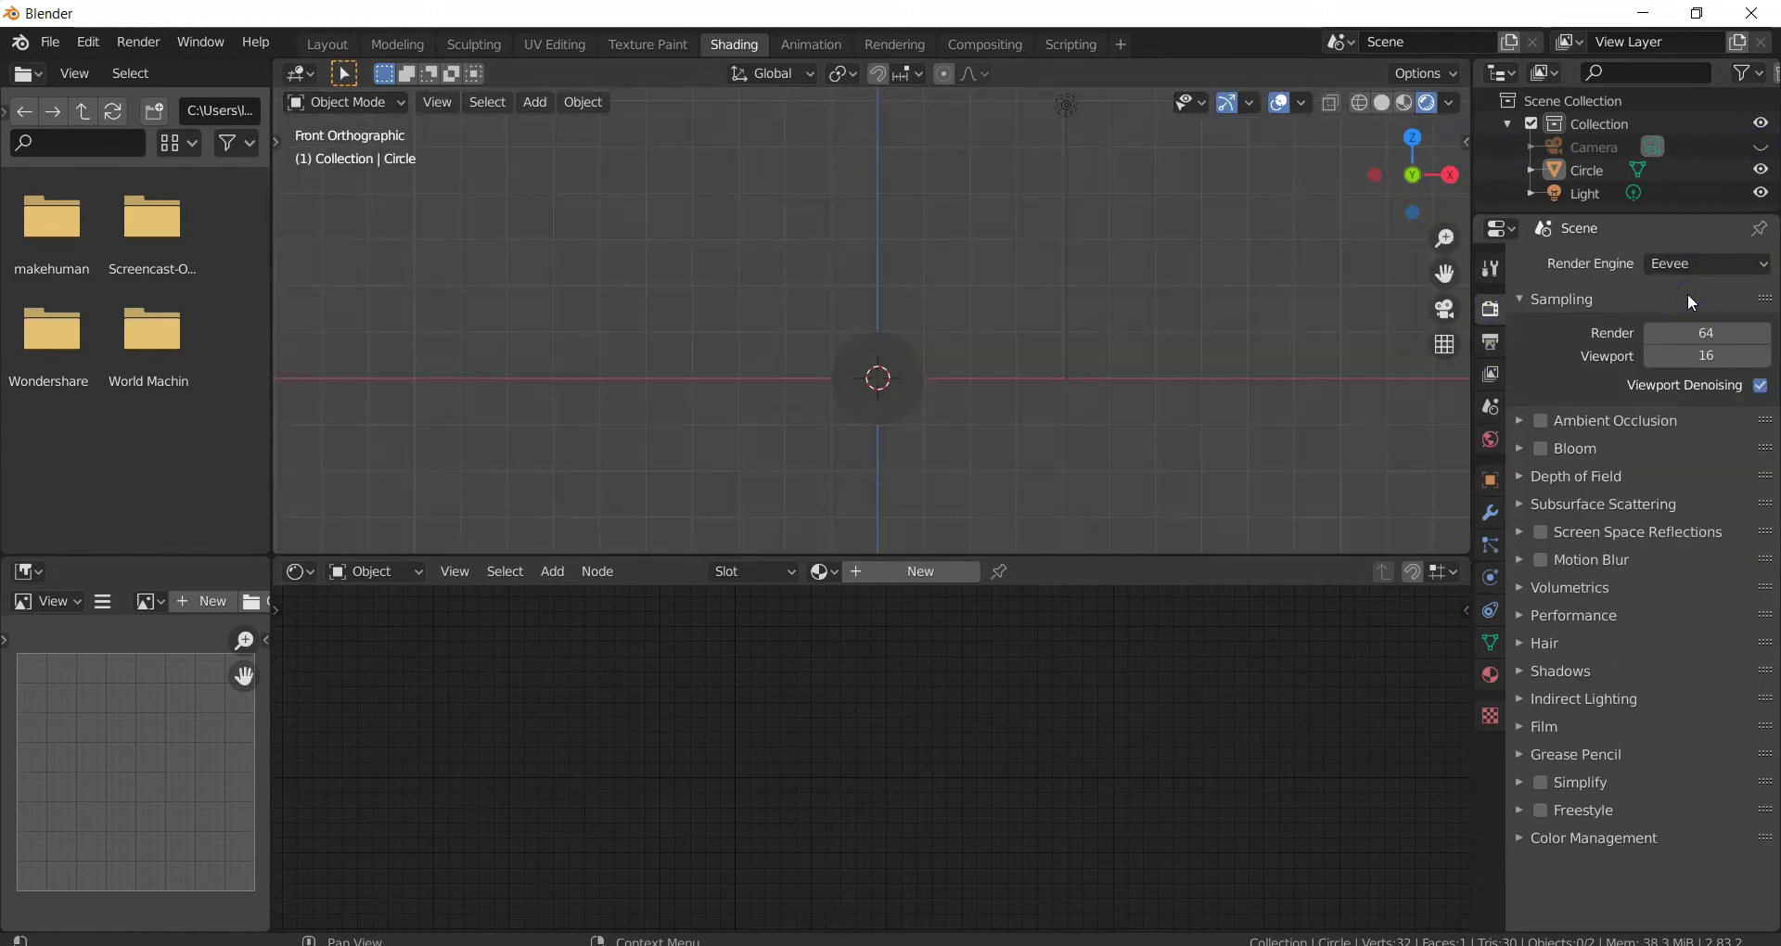
pyautogui.click(1551, 449)
pyautogui.click(910, 387)
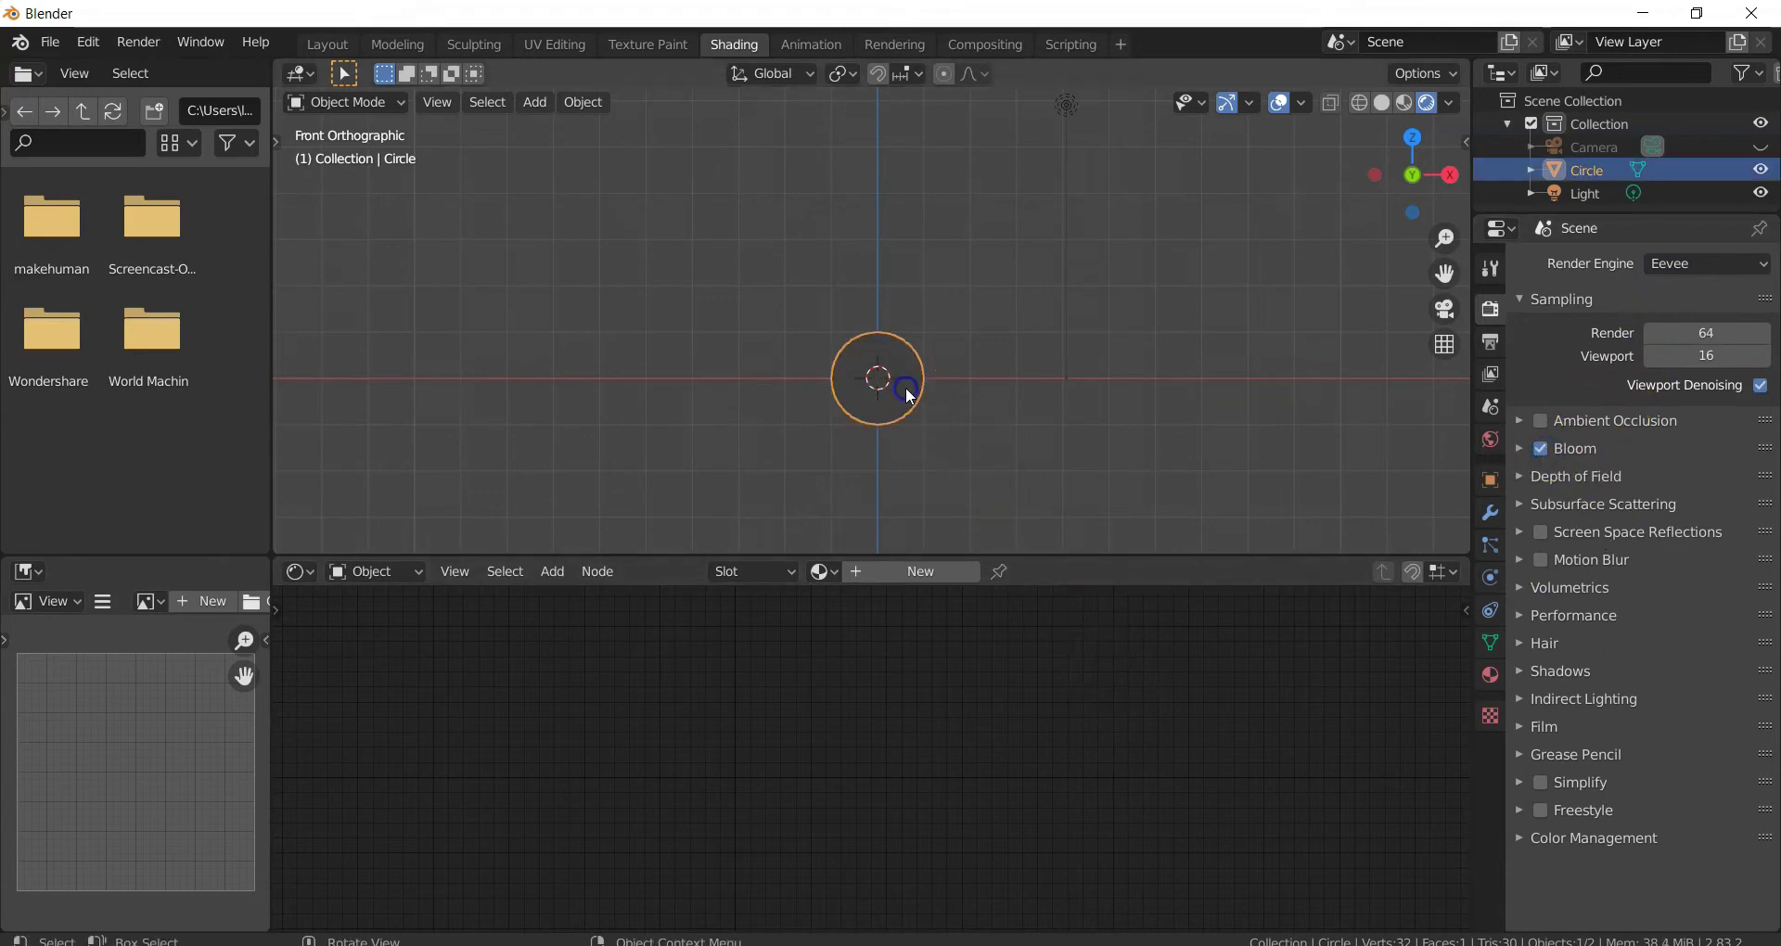
# Step: Create a new material for the circle and delete its Principled BSDF node
pyautogui.click(937, 577)
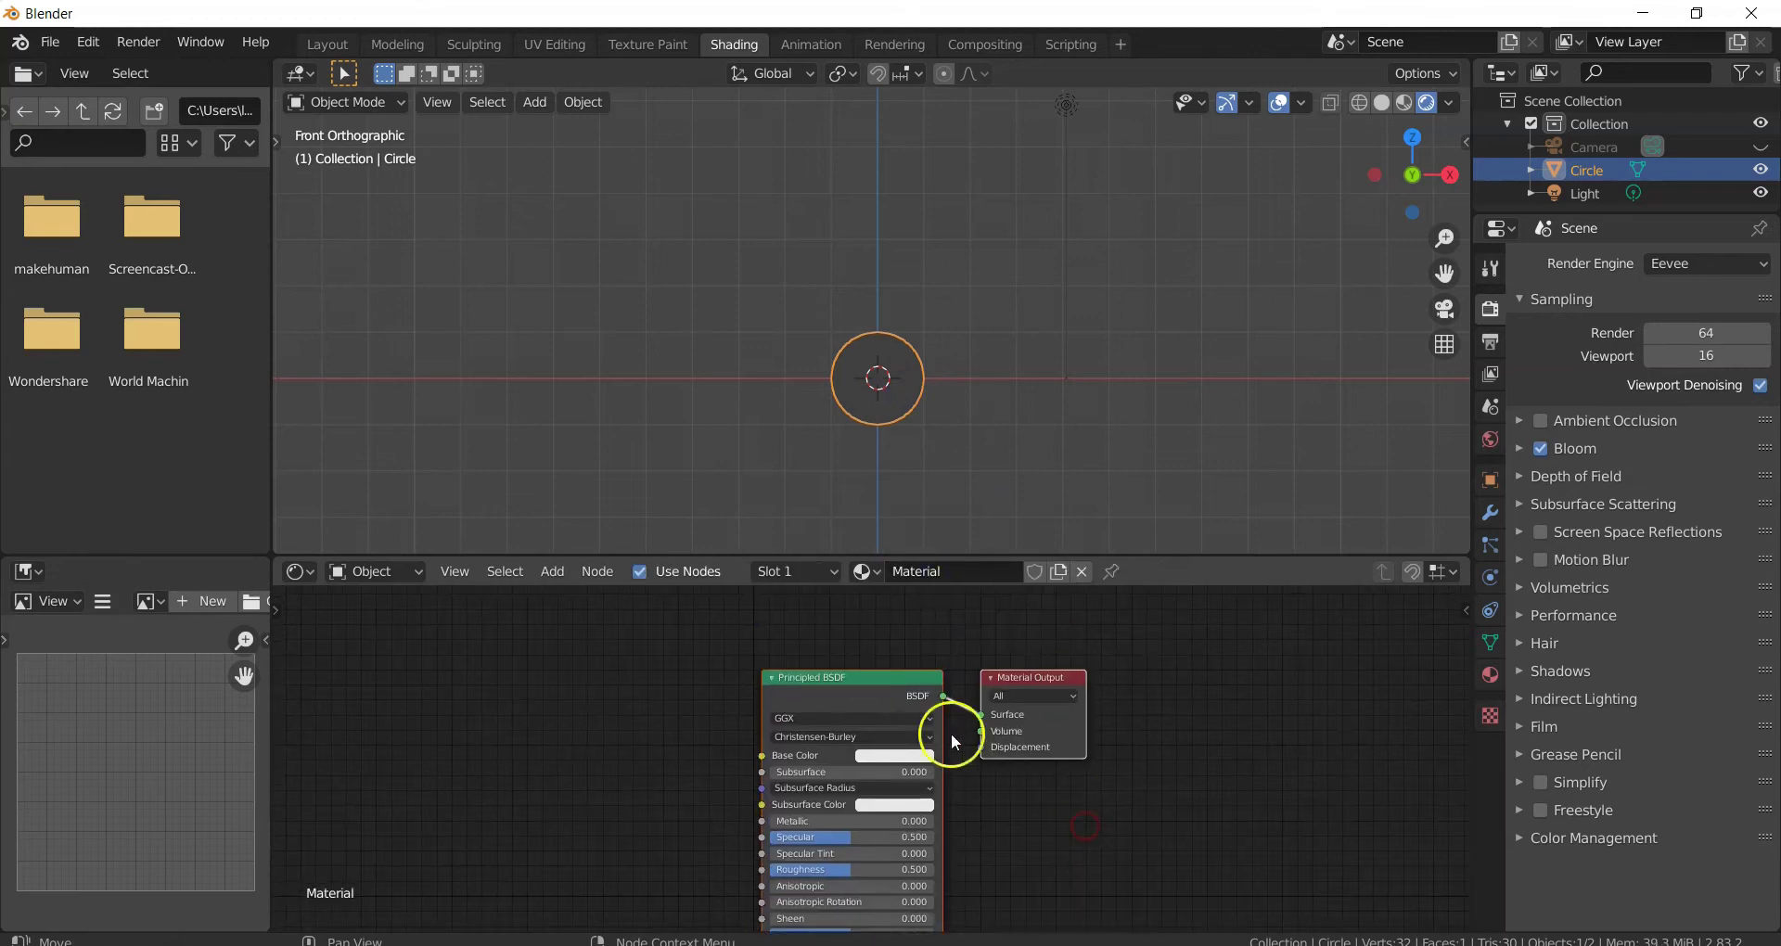
pyautogui.click(879, 686)
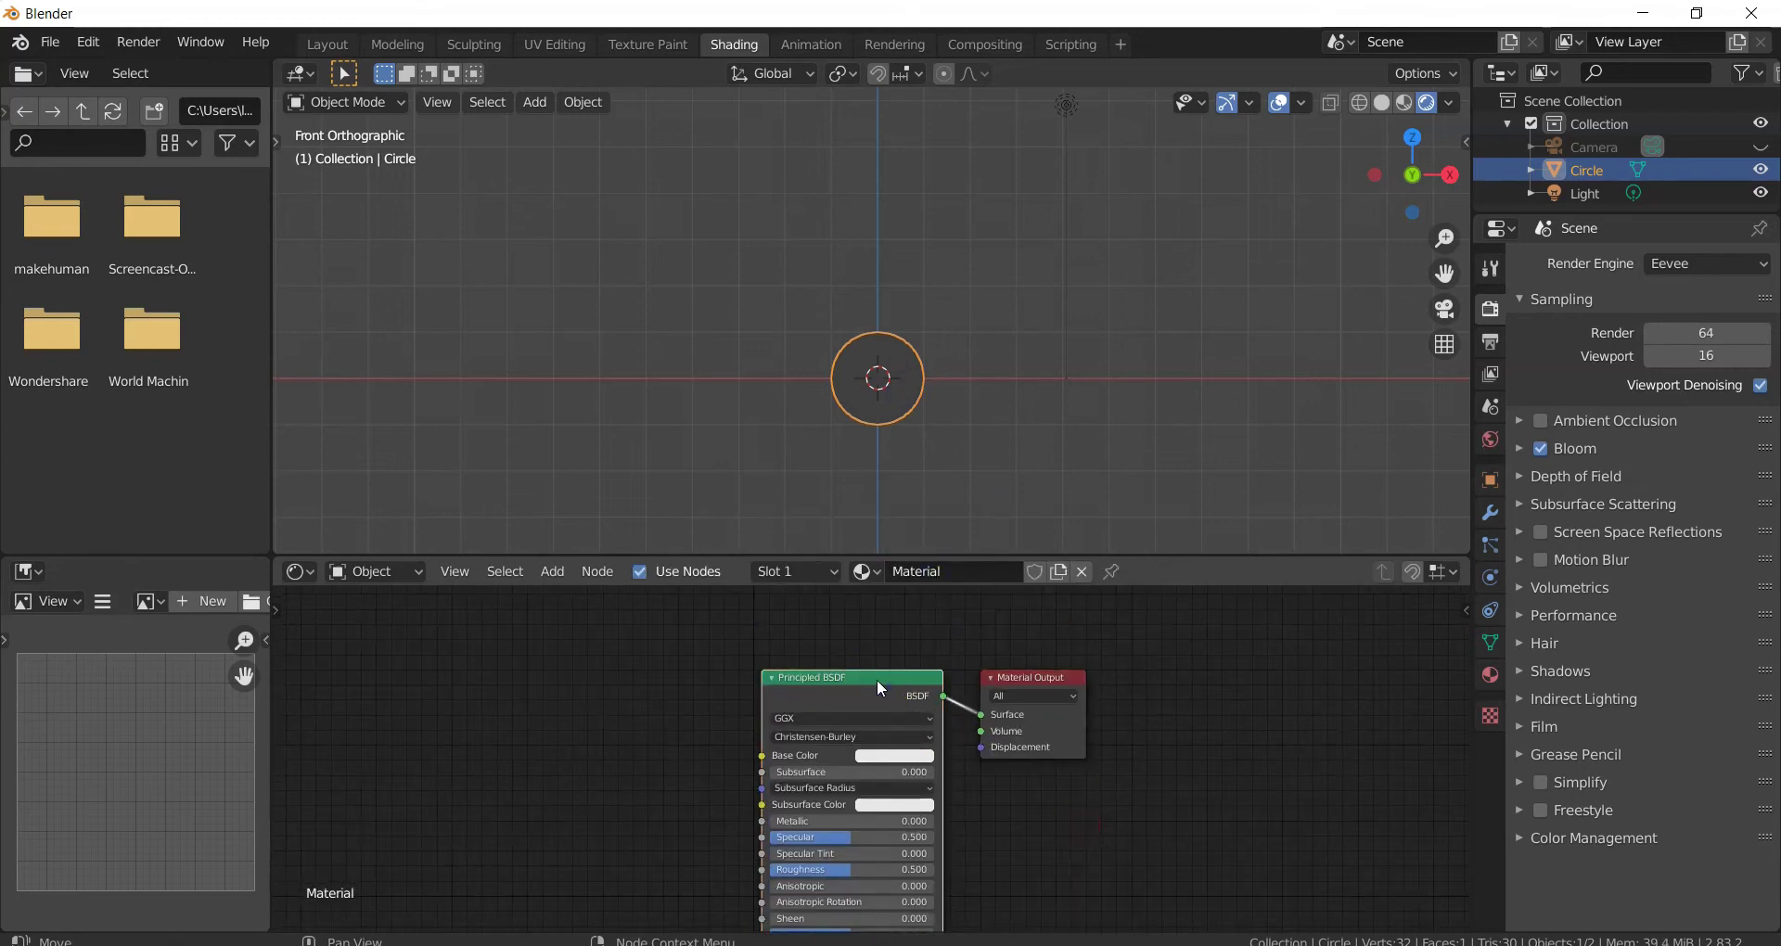
pyautogui.press('Delete')
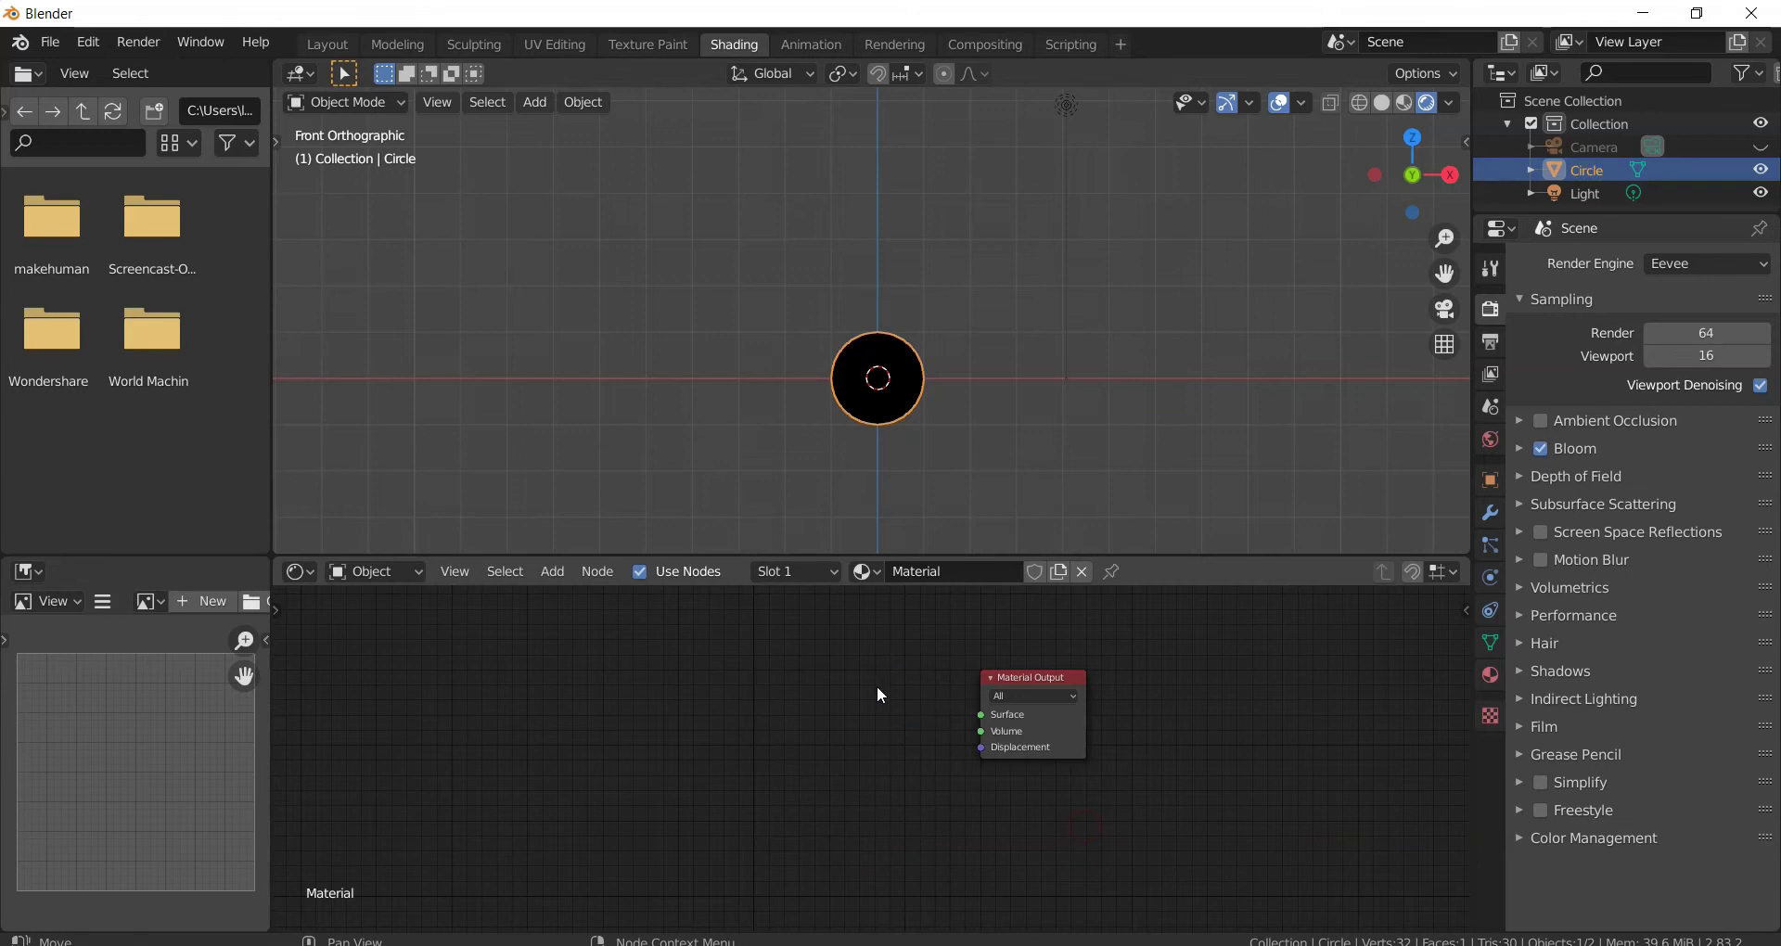
# Step: Add a Mix Shader node and connect it to the Material Output's Surface input
pyautogui.hotkey('shift', 'a')
pyautogui.click(848, 766)
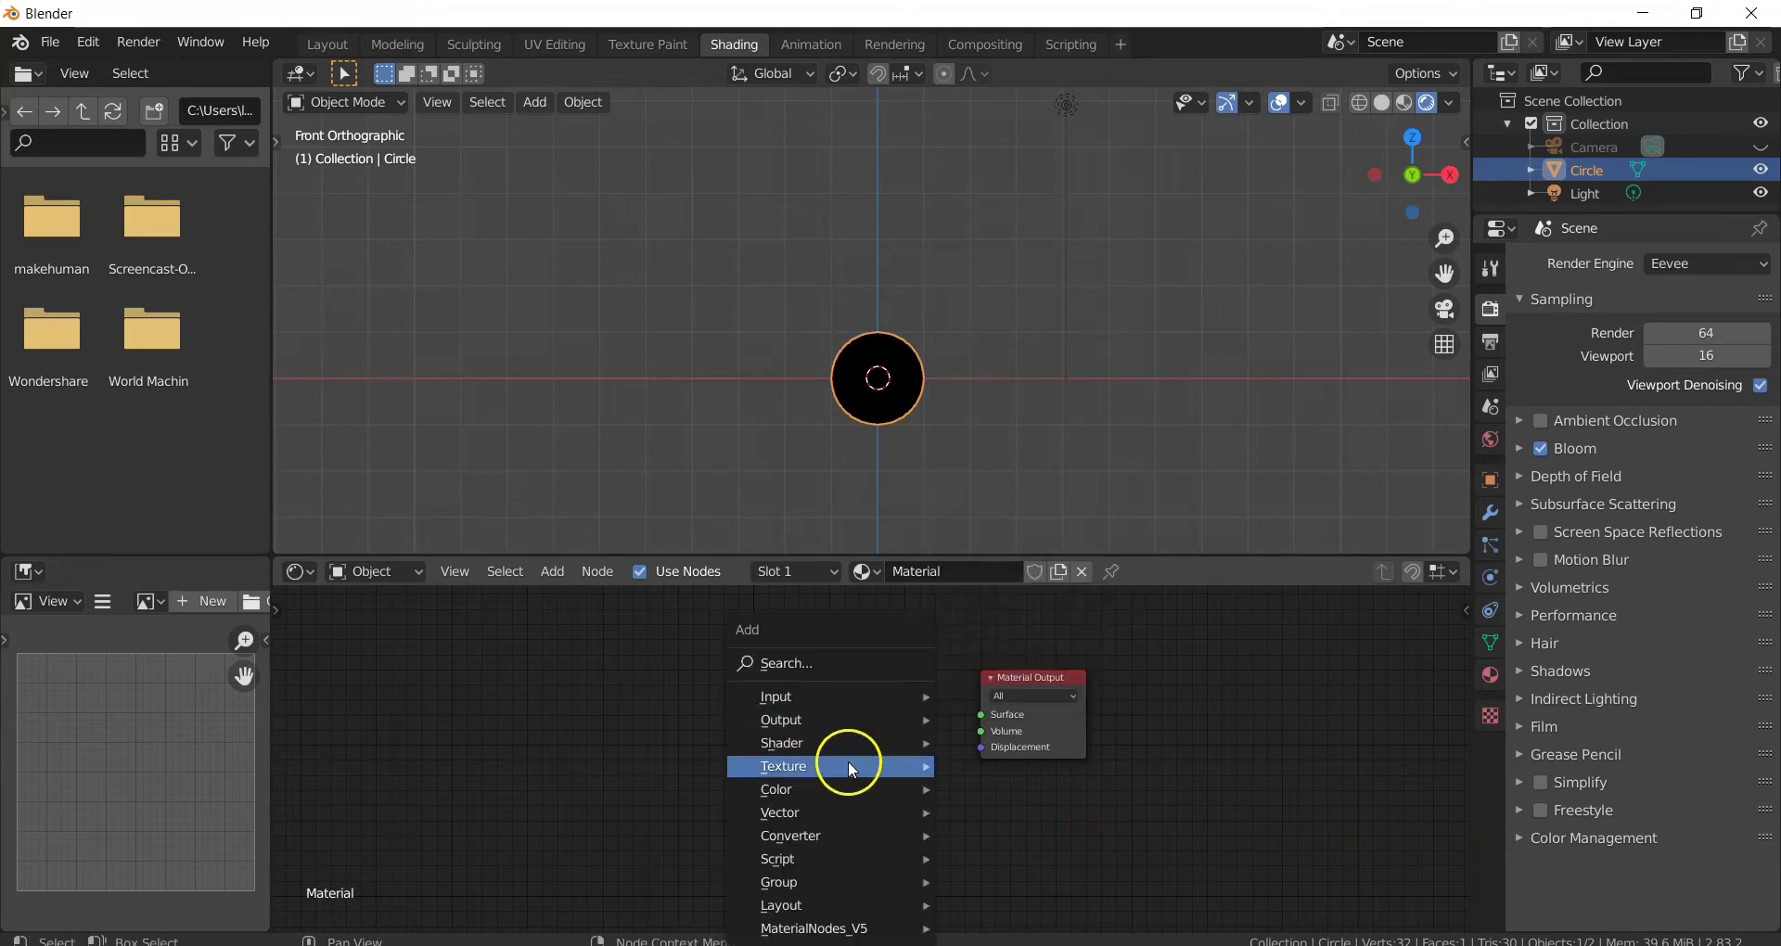
pyautogui.moveTo(848, 743)
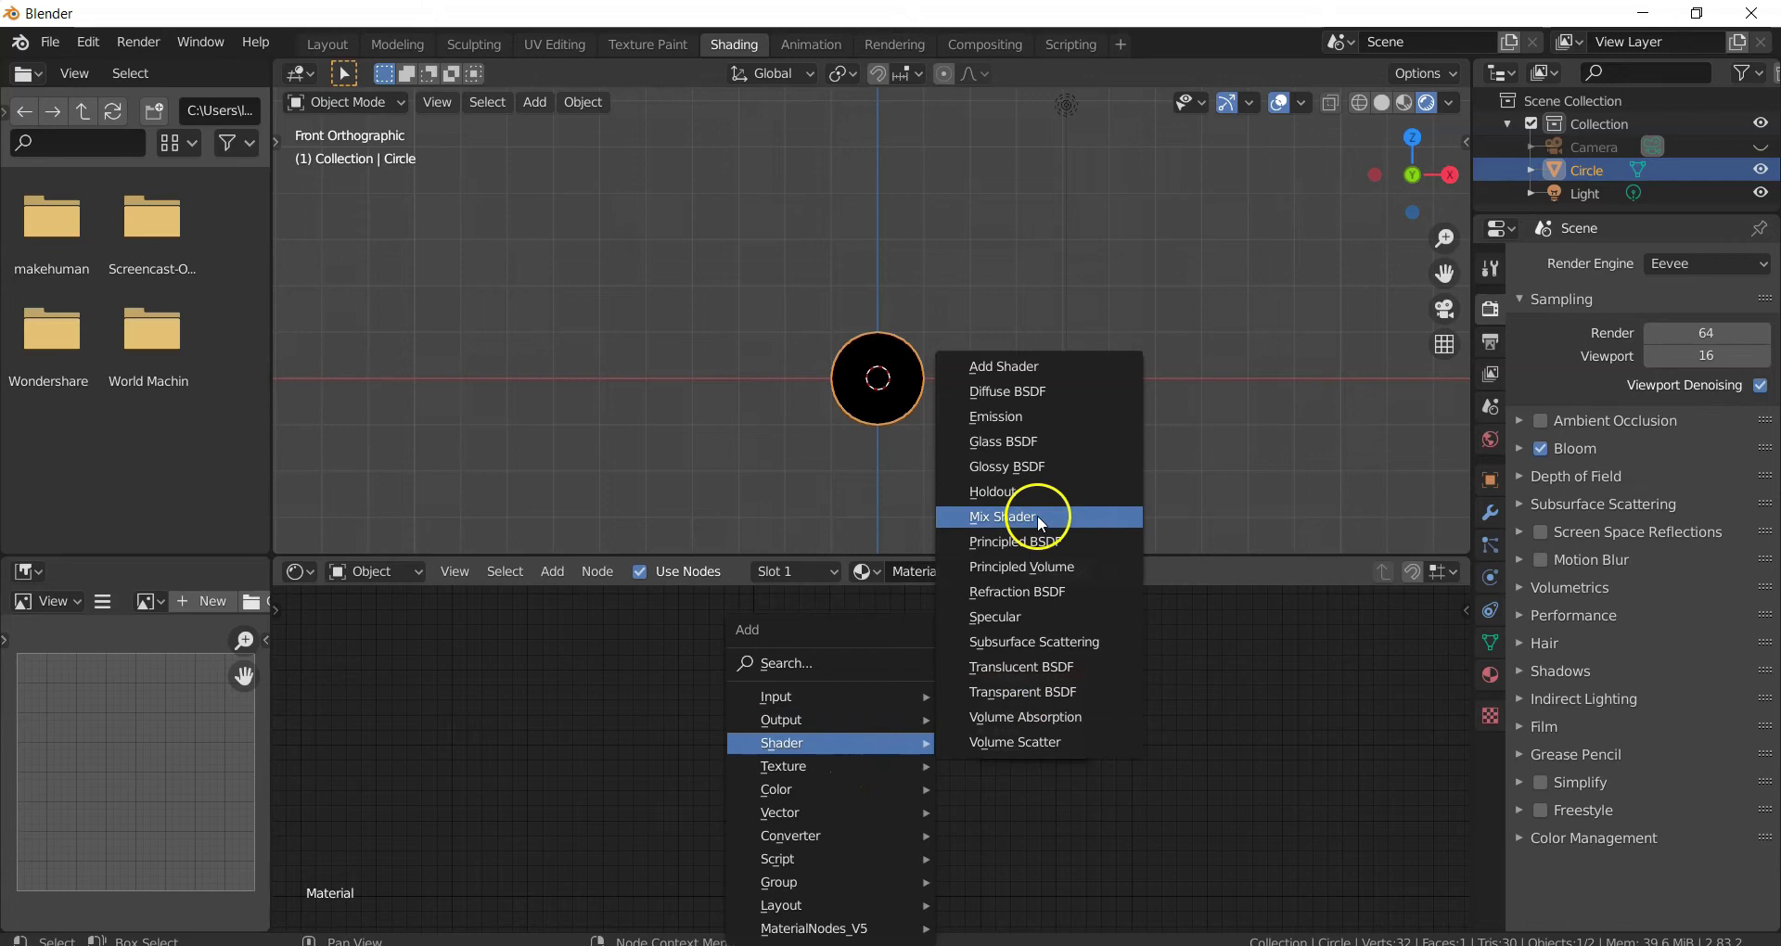
pyautogui.click(1038, 514)
pyautogui.click(840, 660)
pyautogui.click(1060, 679)
pyautogui.click(1048, 688)
pyautogui.moveTo(1049, 686); pyautogui.dragTo(1240, 672)
pyautogui.moveTo(942, 679); pyautogui.dragTo(1167, 706)
pyautogui.click(866, 711)
# Step: Add an Emission node and a Transparent BSDF node to the left of the Mix Shader
pyautogui.hotkey('shift', 'a')
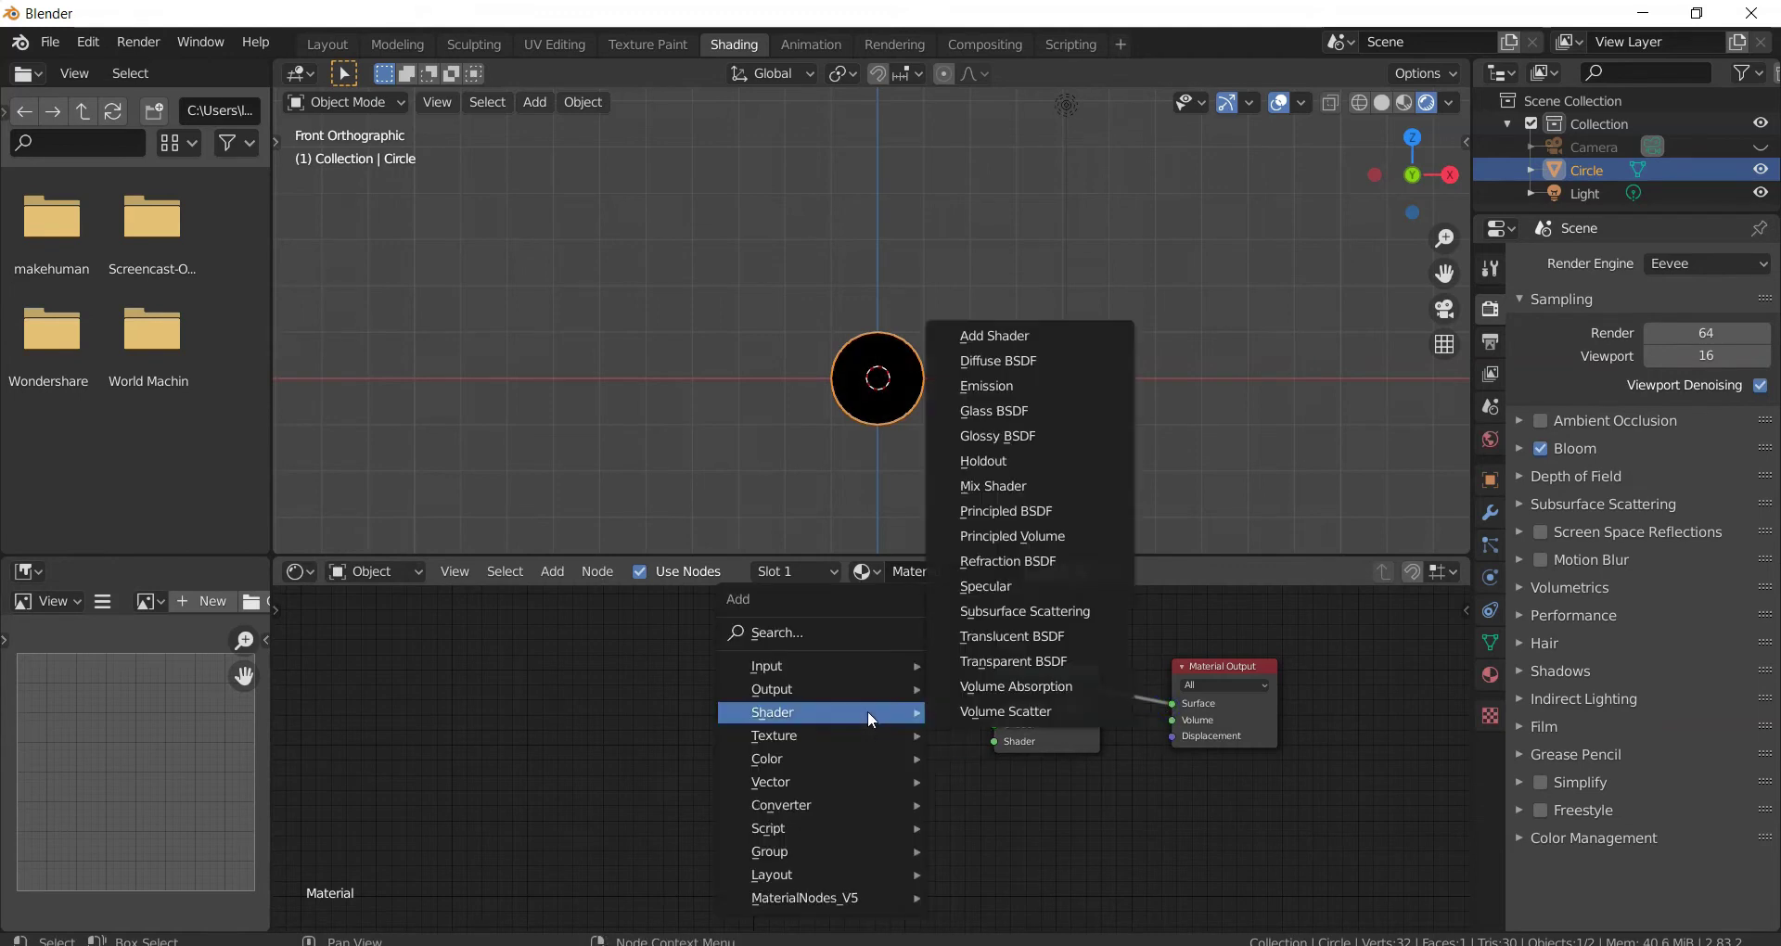
pyautogui.click(995, 387)
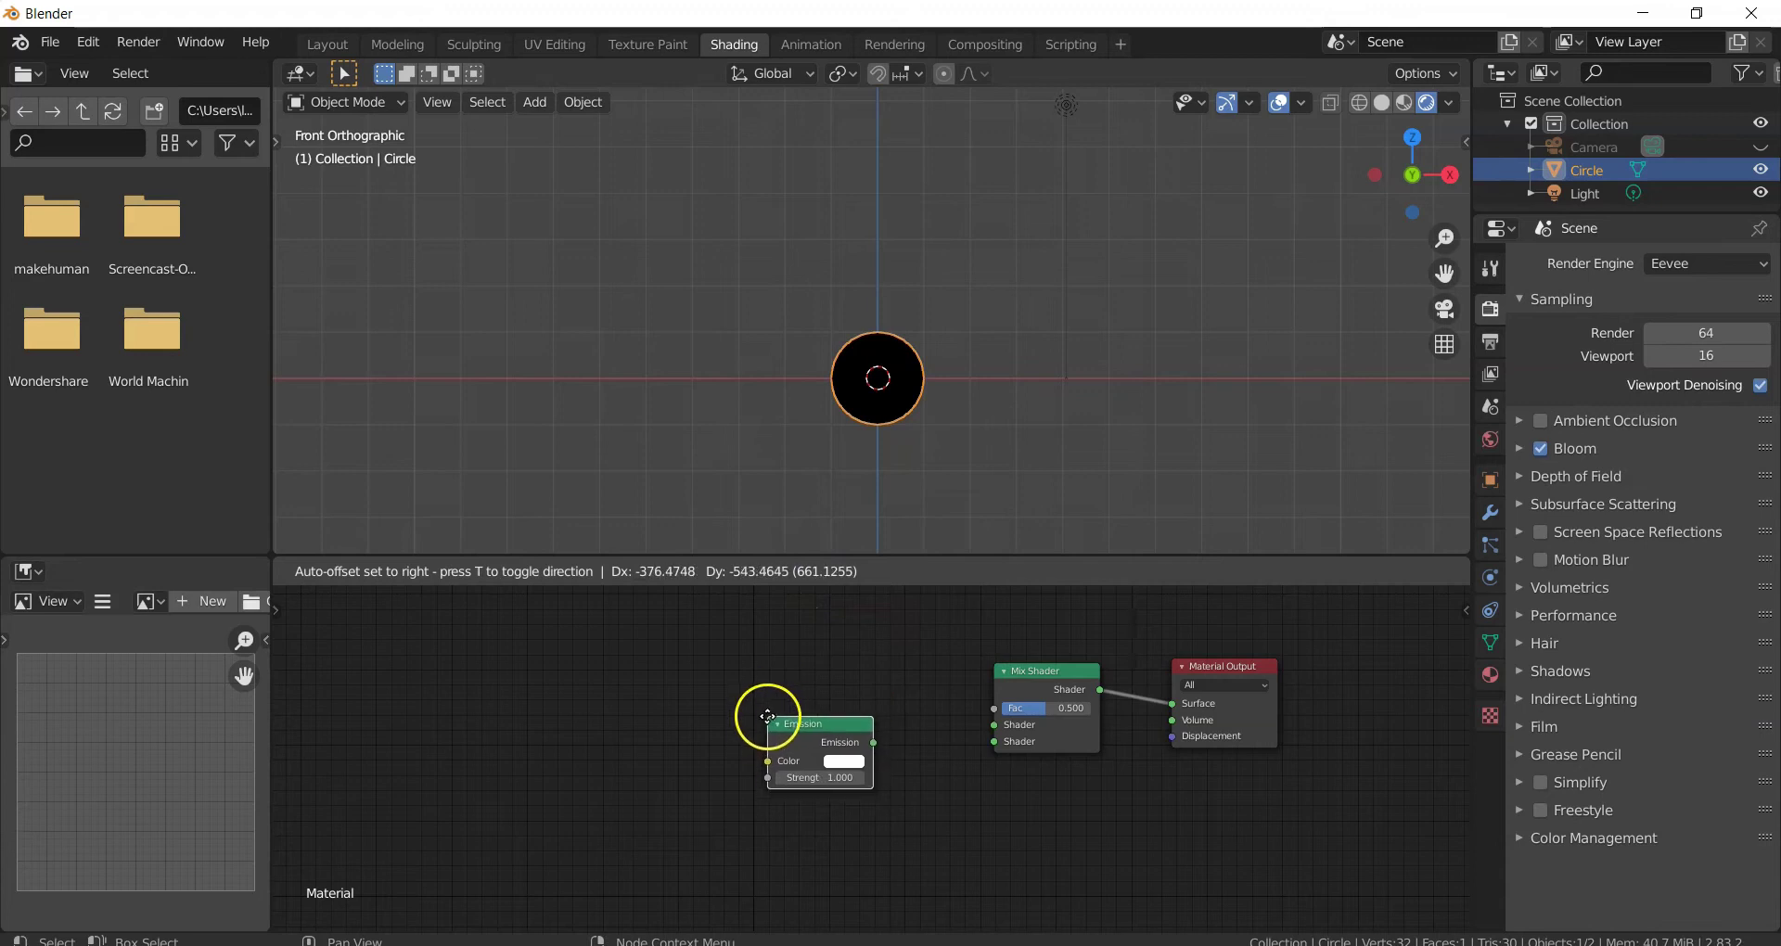
pyautogui.click(768, 716)
pyautogui.hotkey('shift', 'a')
pyautogui.moveTo(889, 828)
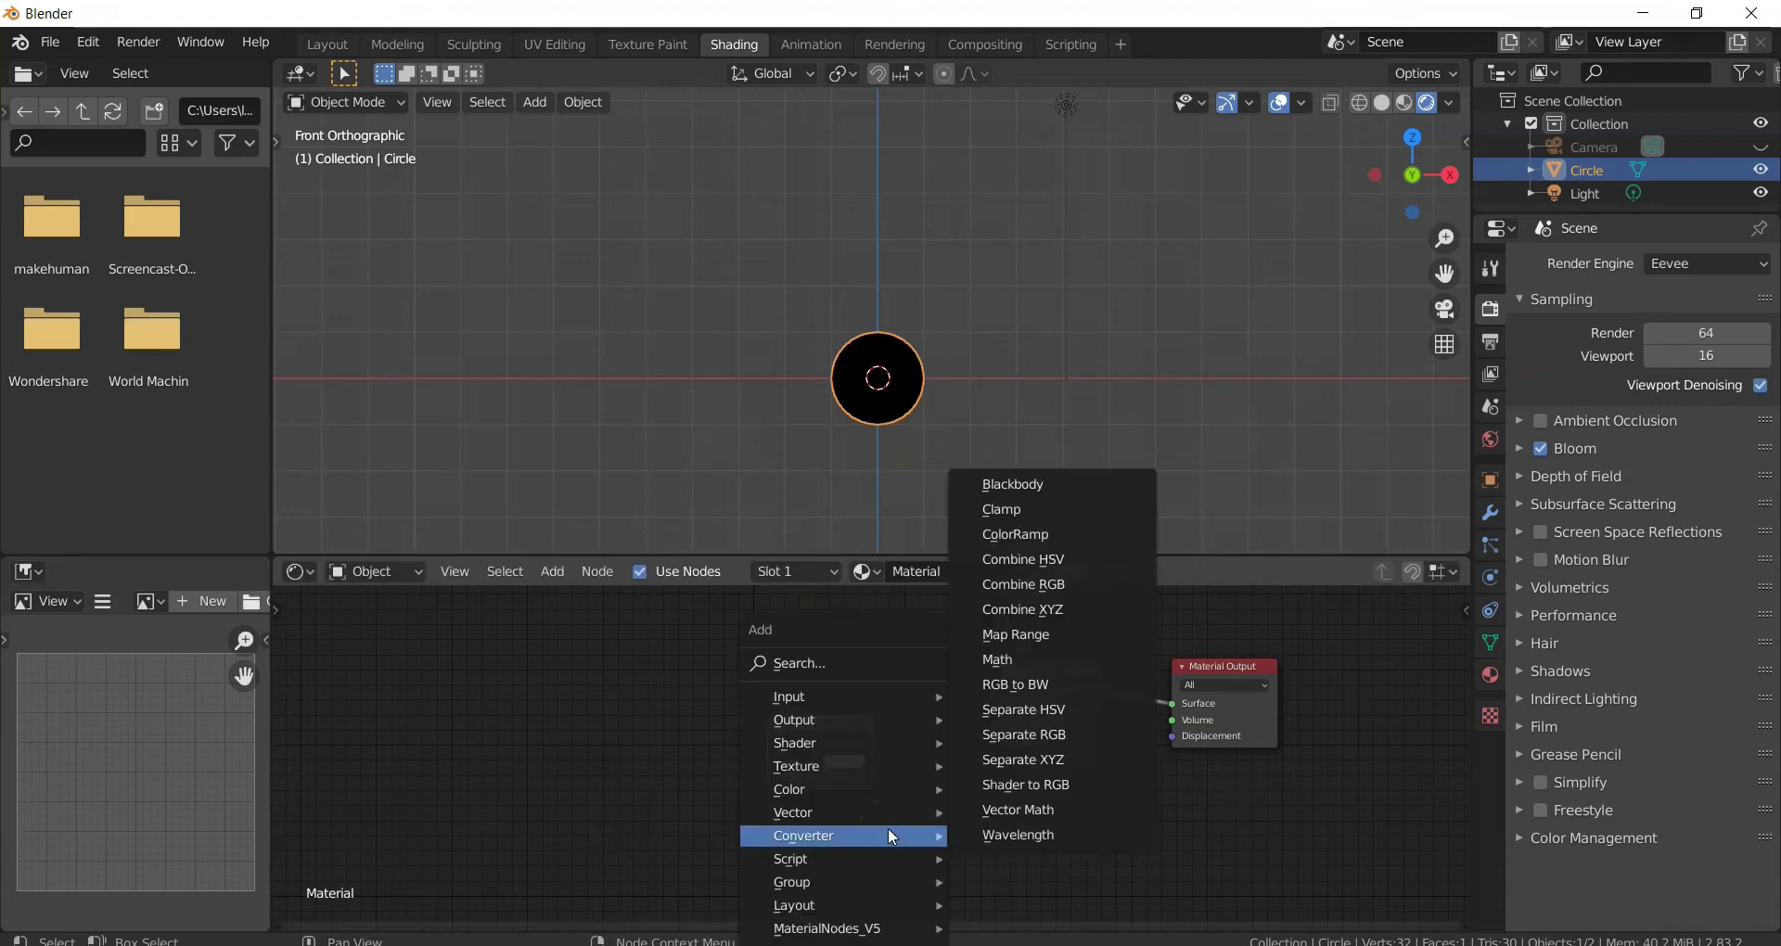
pyautogui.moveTo(827, 742)
pyautogui.click(1054, 695)
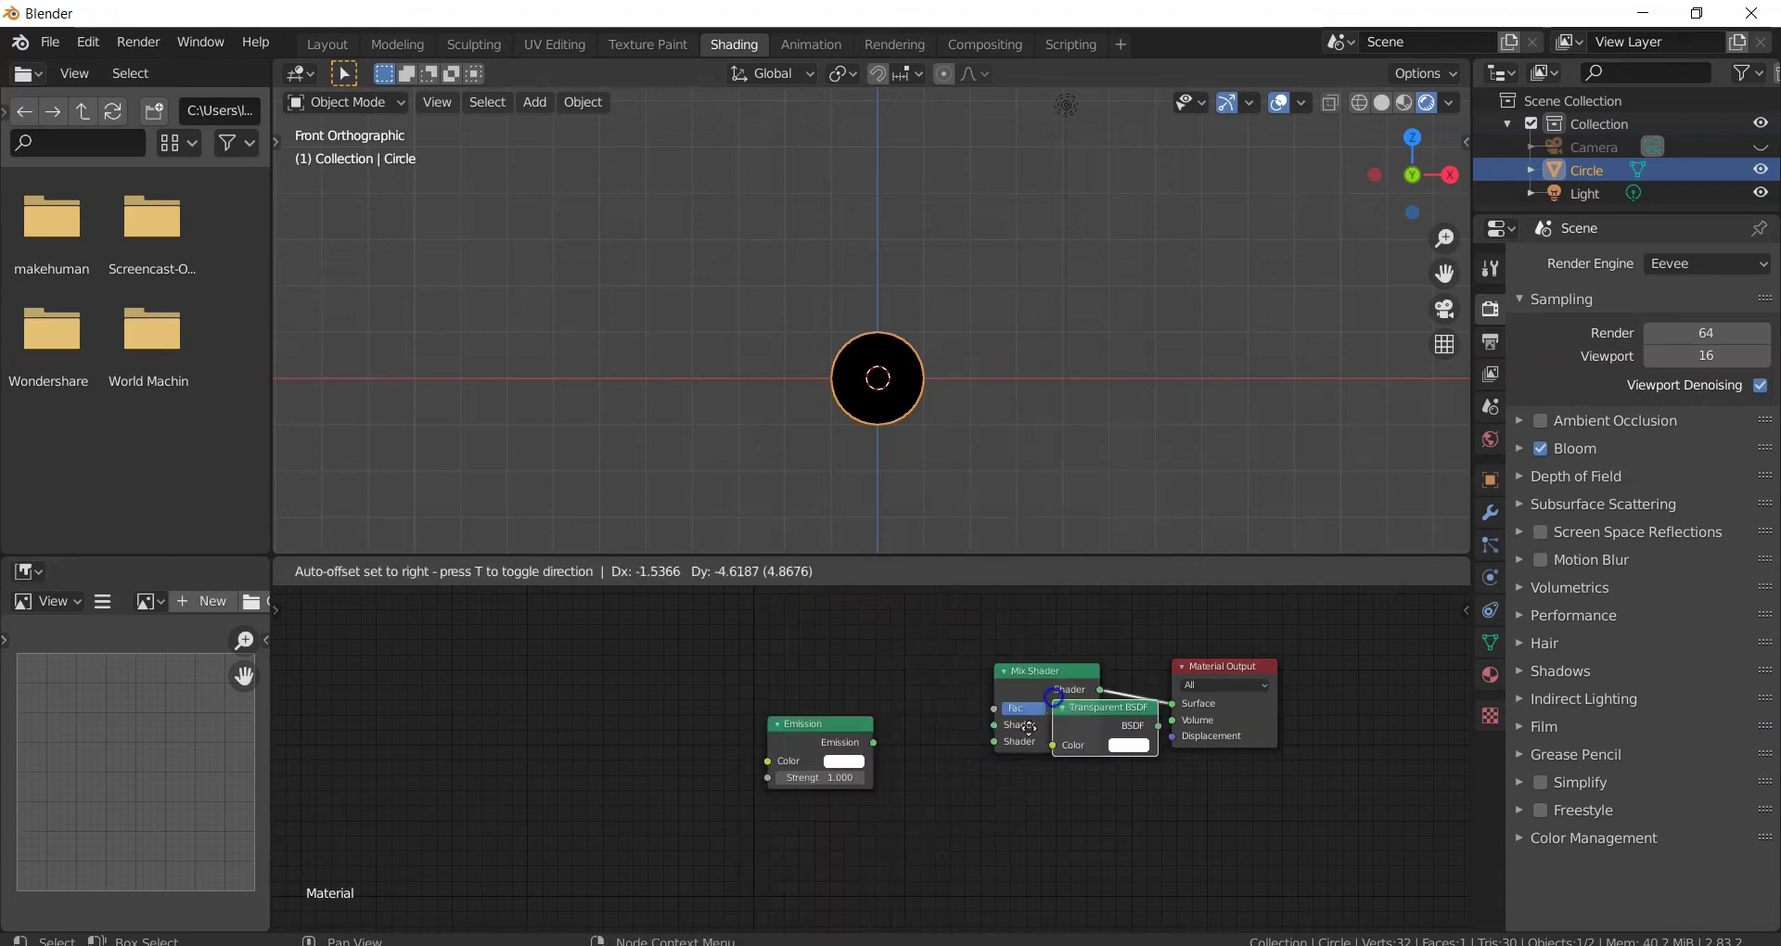
pyautogui.click(777, 837)
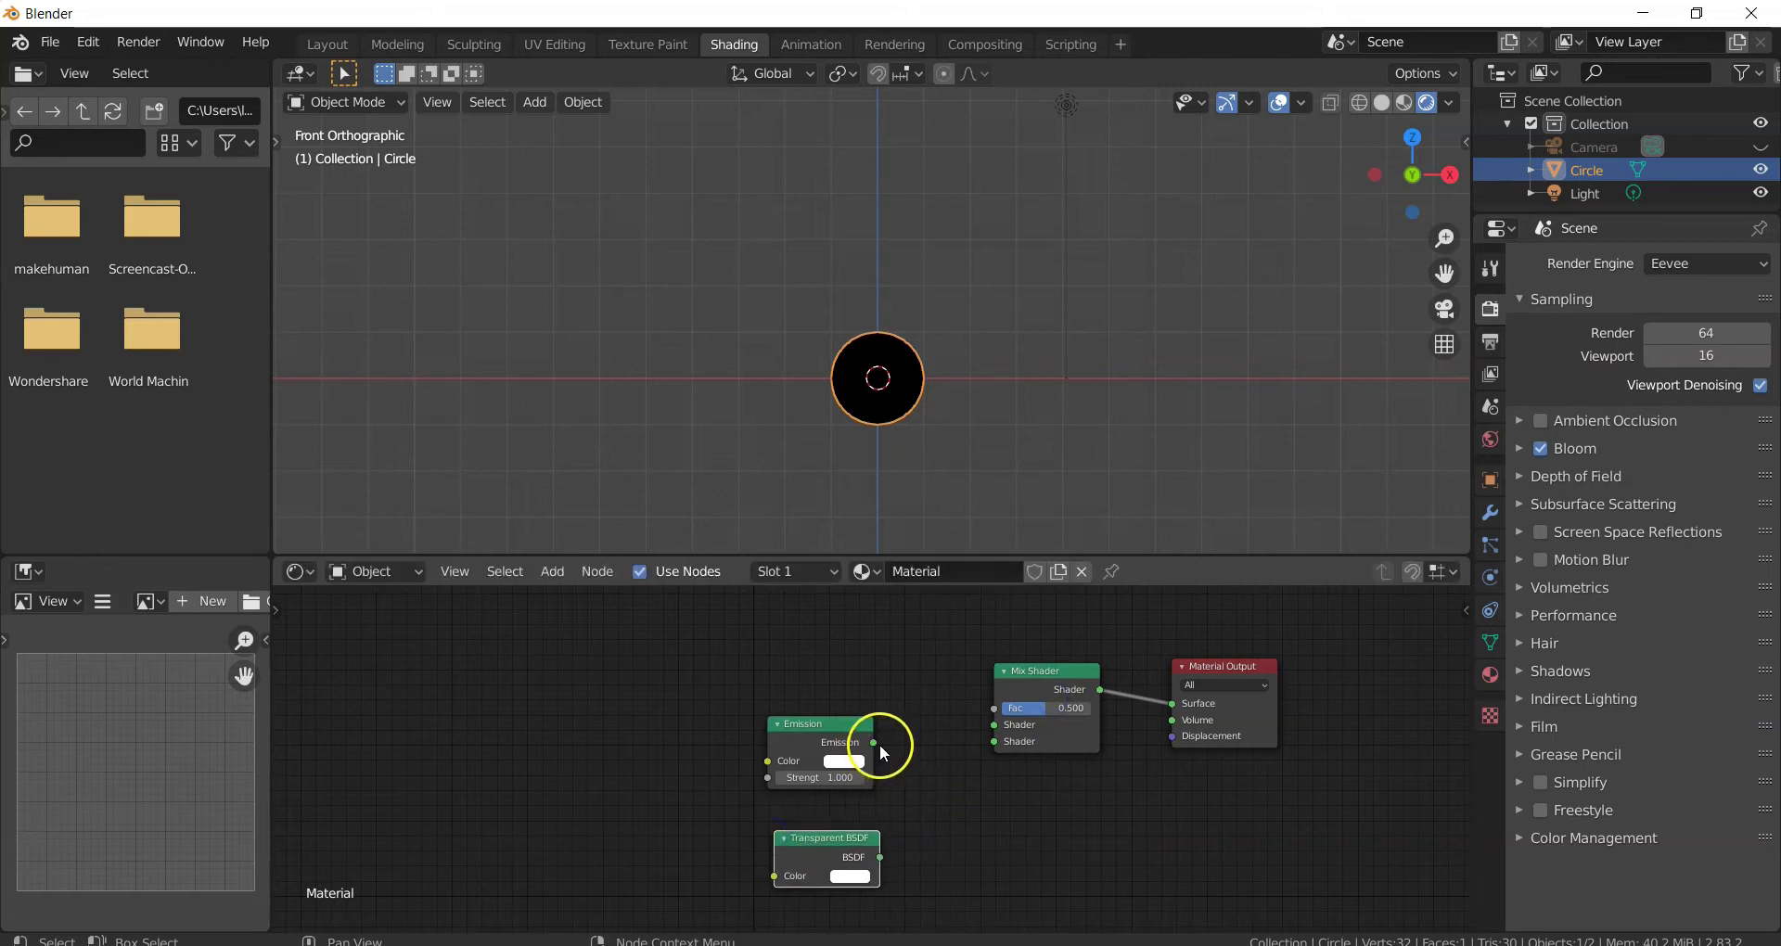
# Step: Link Emission and Transparent BSDF into the Mix Shader's two shader inputs
pyautogui.moveTo(874, 742); pyautogui.dragTo(993, 729)
pyautogui.moveTo(880, 856); pyautogui.dragTo(994, 743)
pyautogui.click(1038, 789)
pyautogui.moveTo(1038, 788); pyautogui.dragTo(1171, 821, button='middle')
# Step: Add a Gradient Texture node and a ColorRamp node left of the shaders
pyautogui.hotkey('shift', 'a')
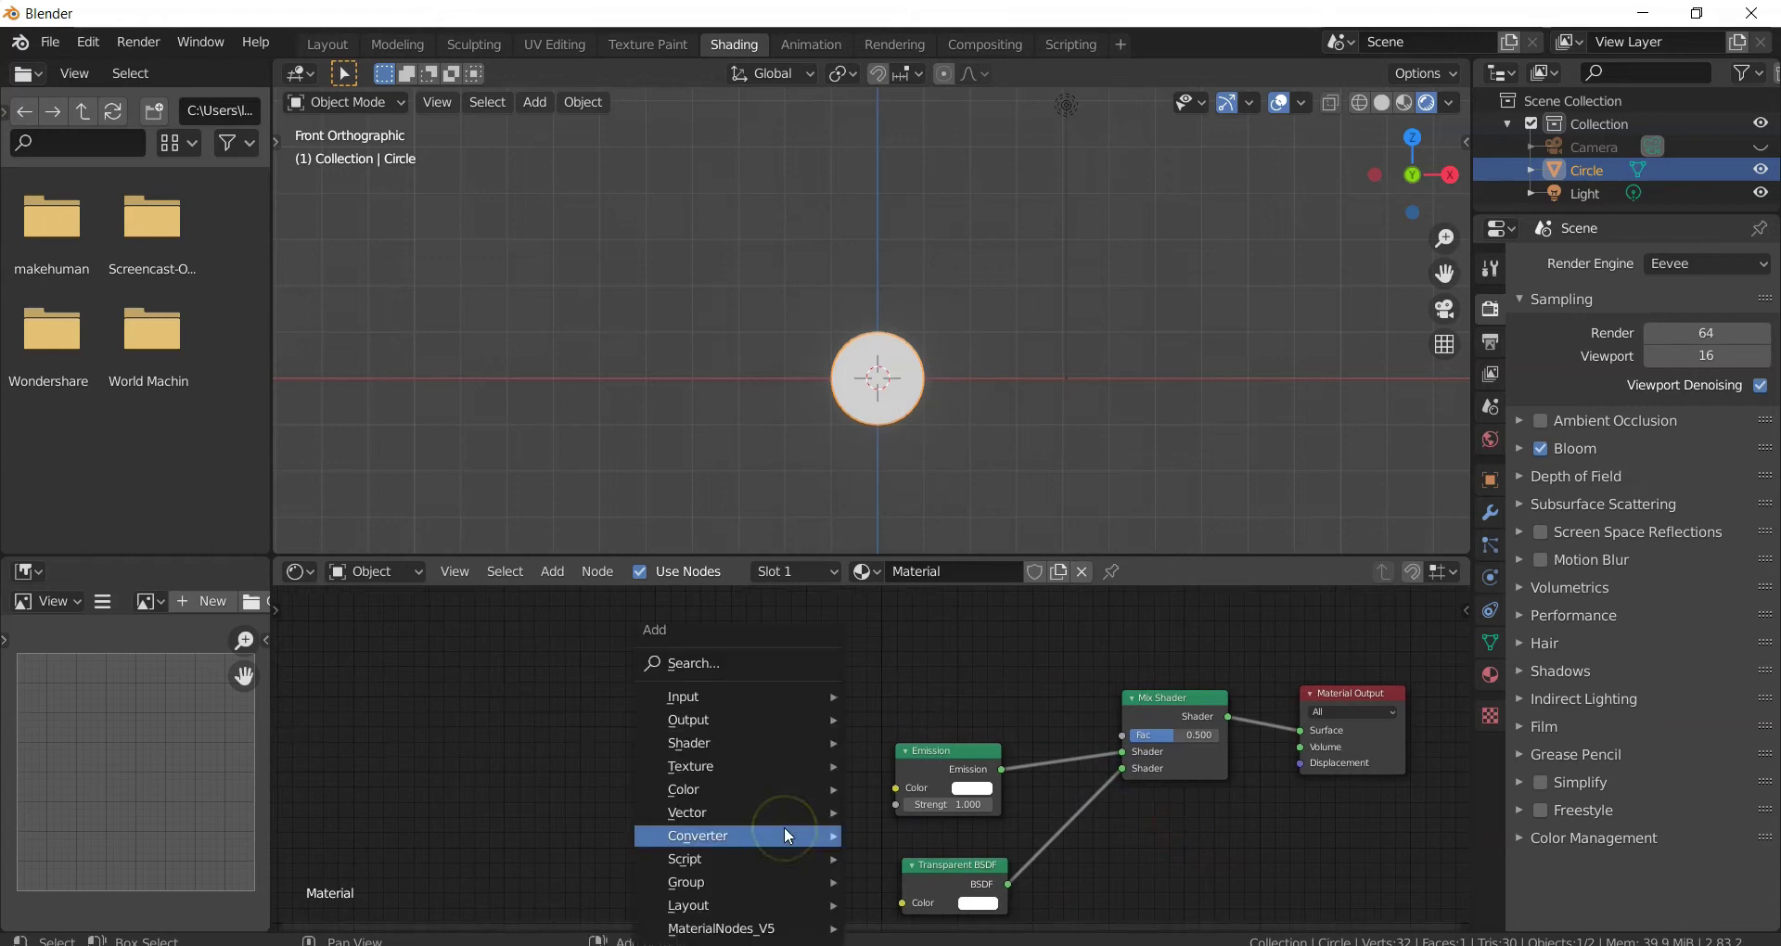
pyautogui.moveTo(747, 772)
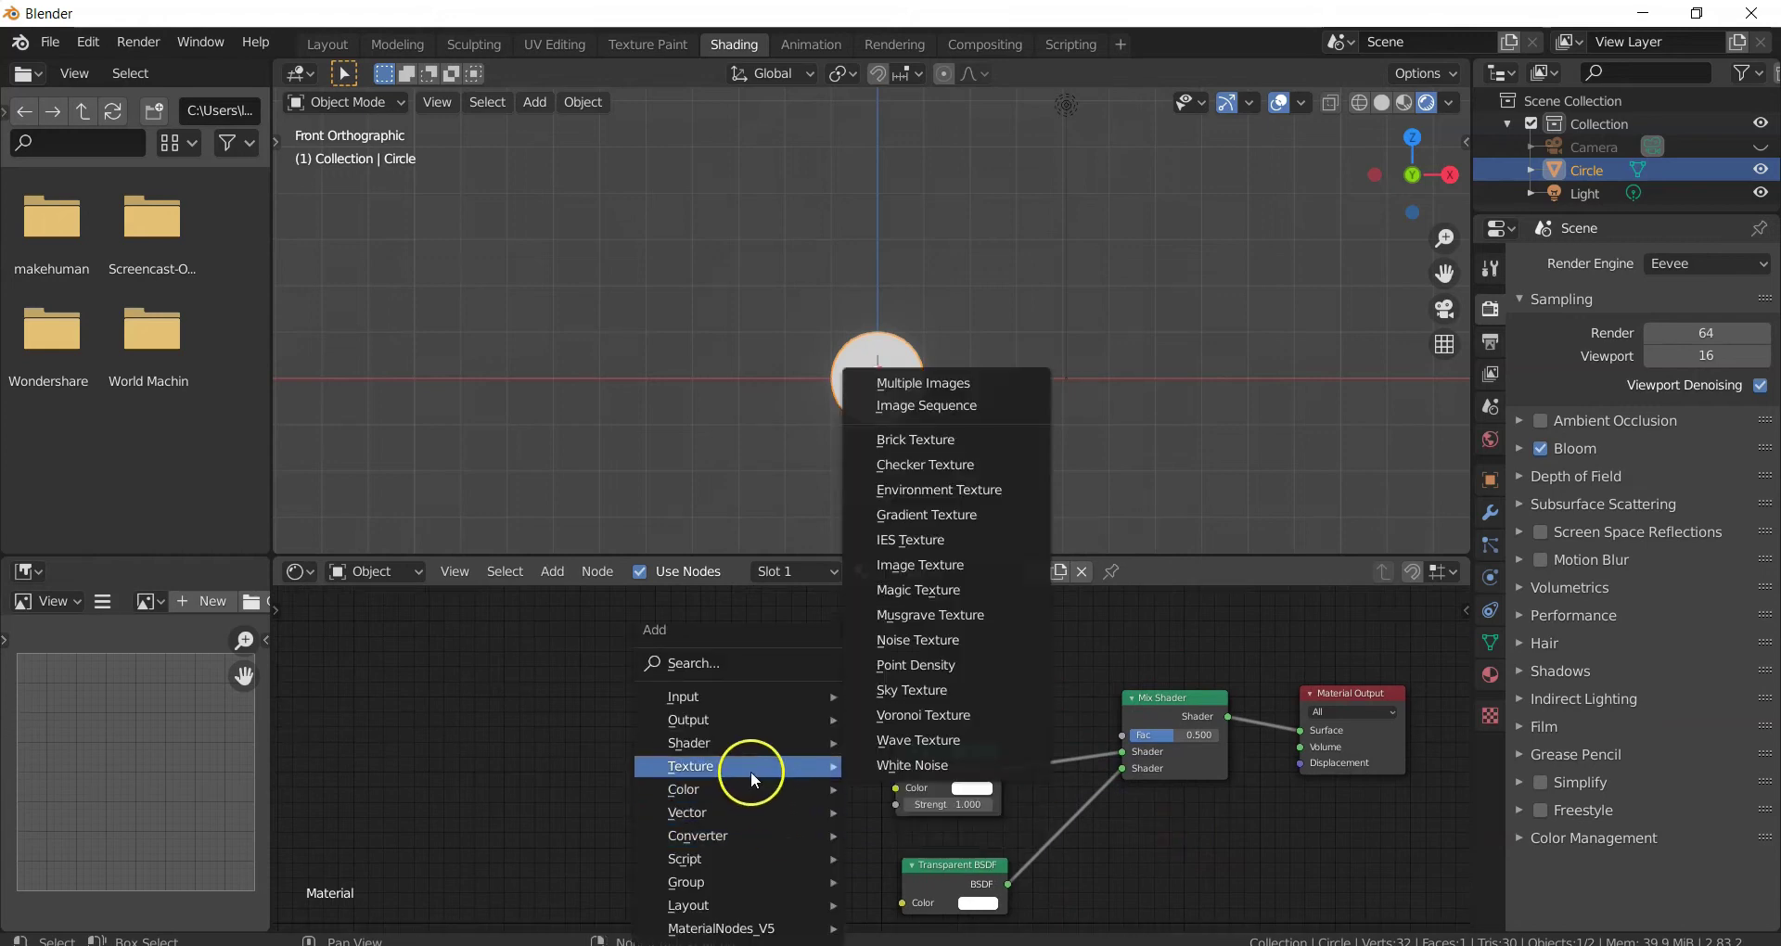
pyautogui.click(938, 520)
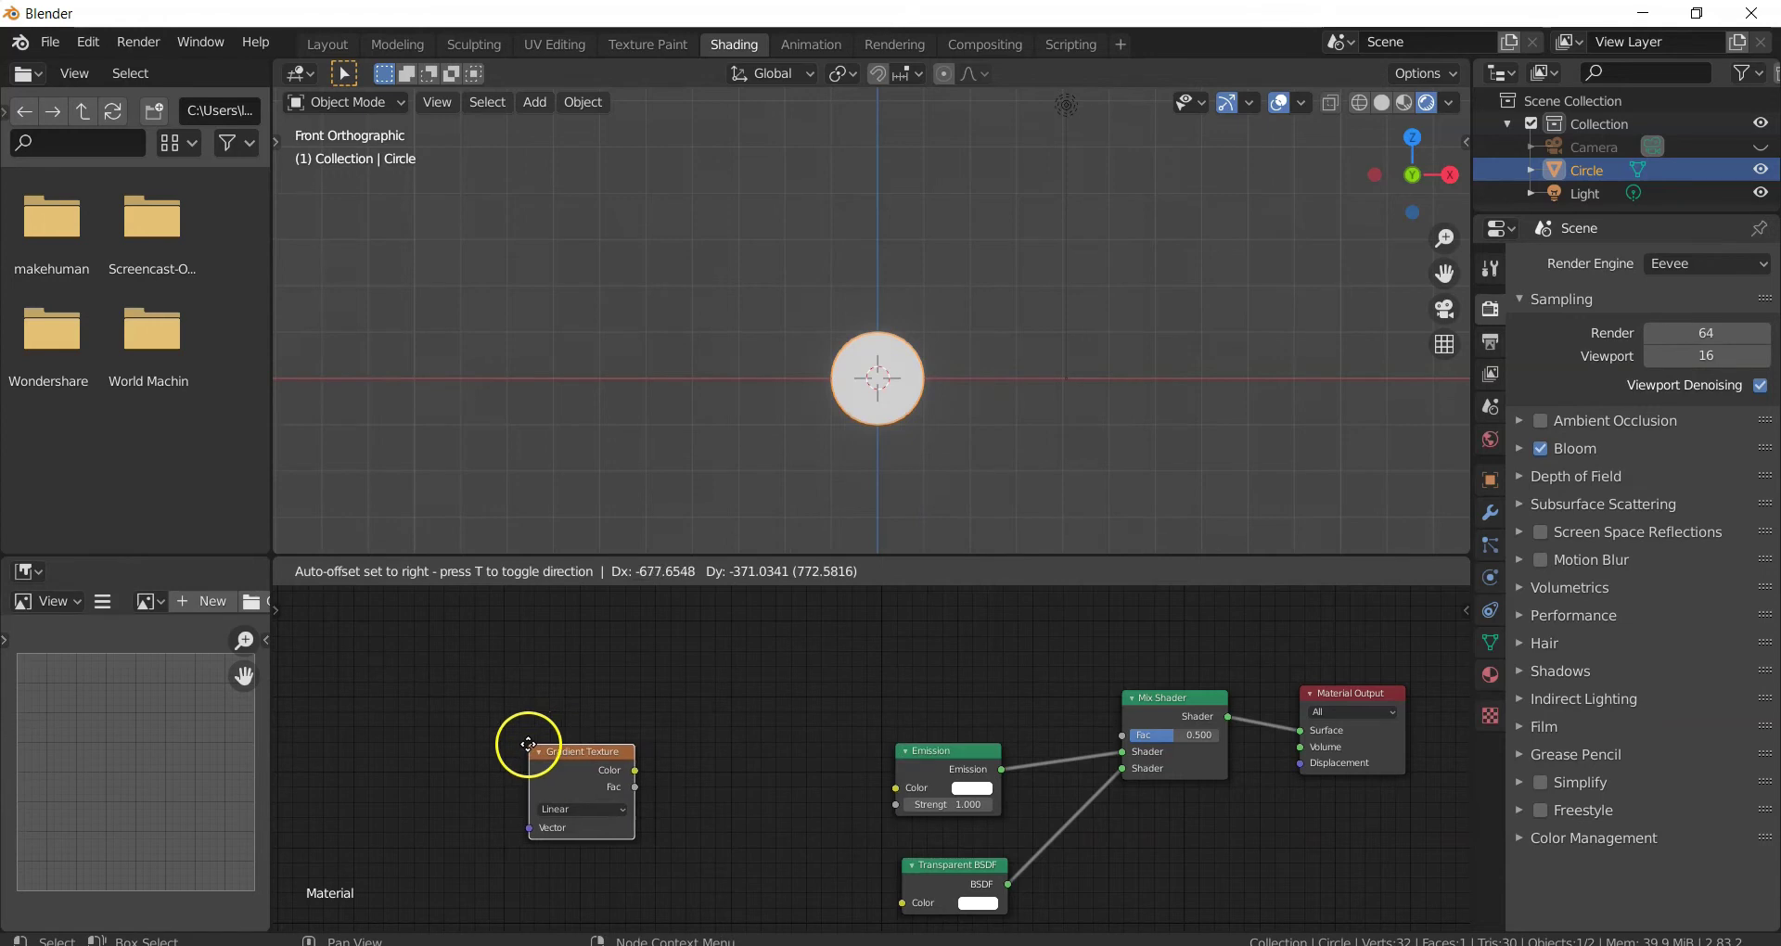
pyautogui.click(514, 745)
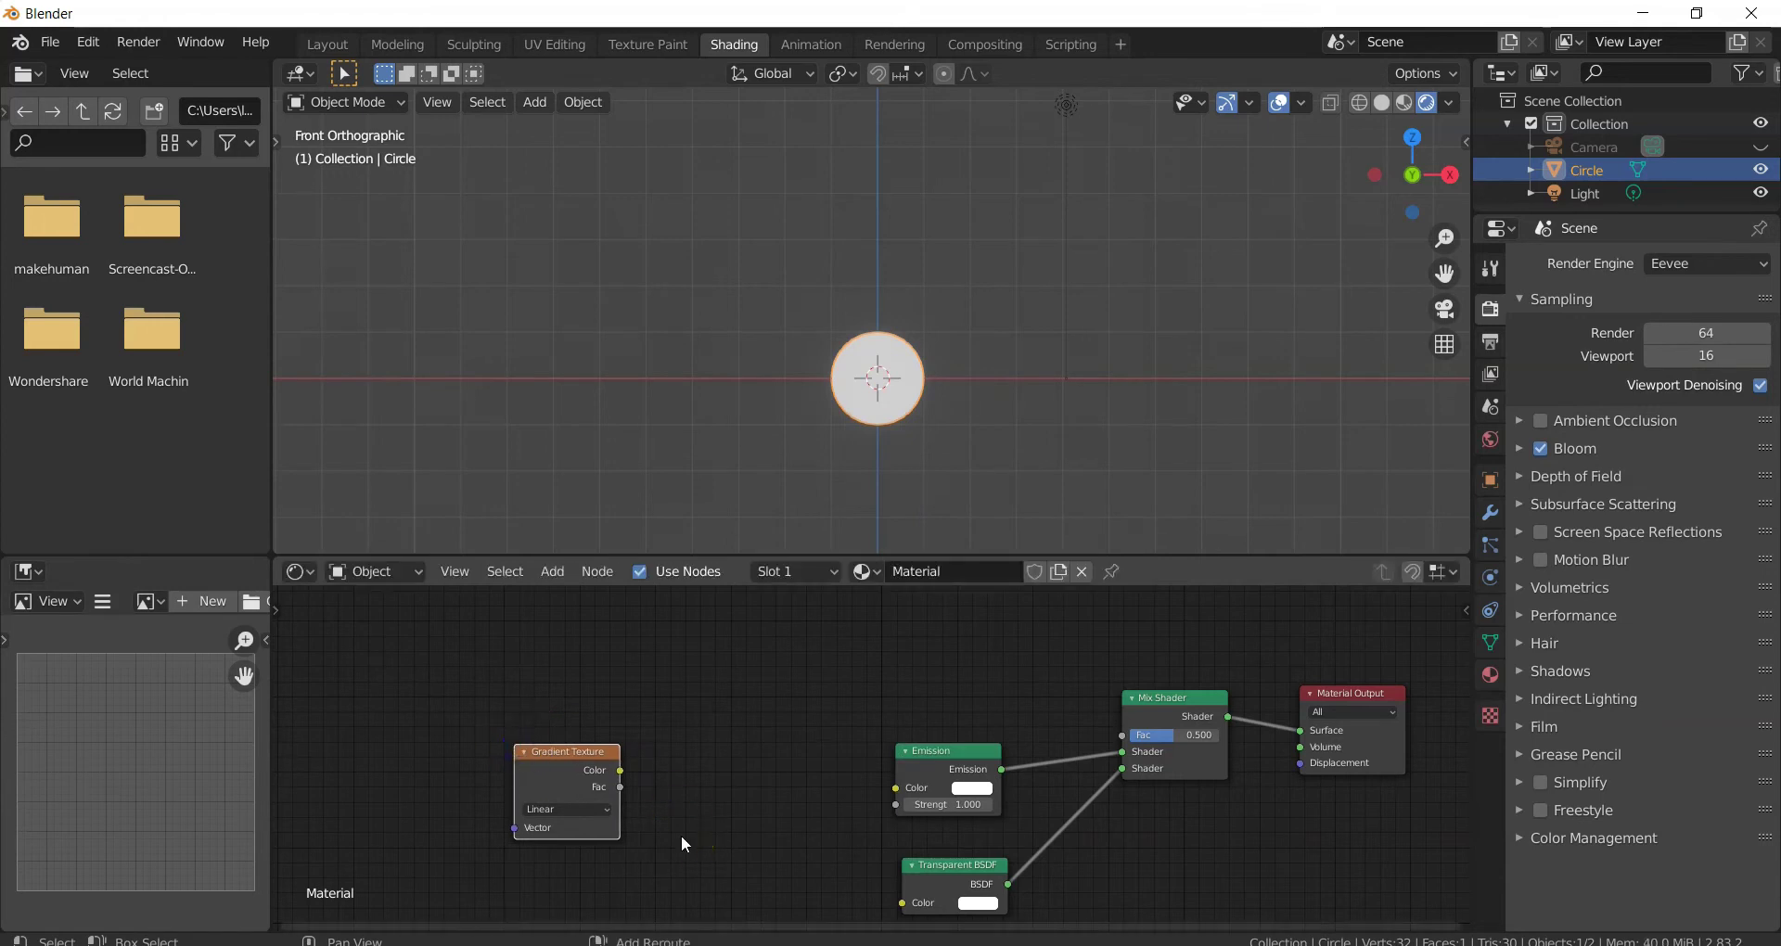
pyautogui.hotkey('shift', 'a')
pyautogui.moveTo(681, 835)
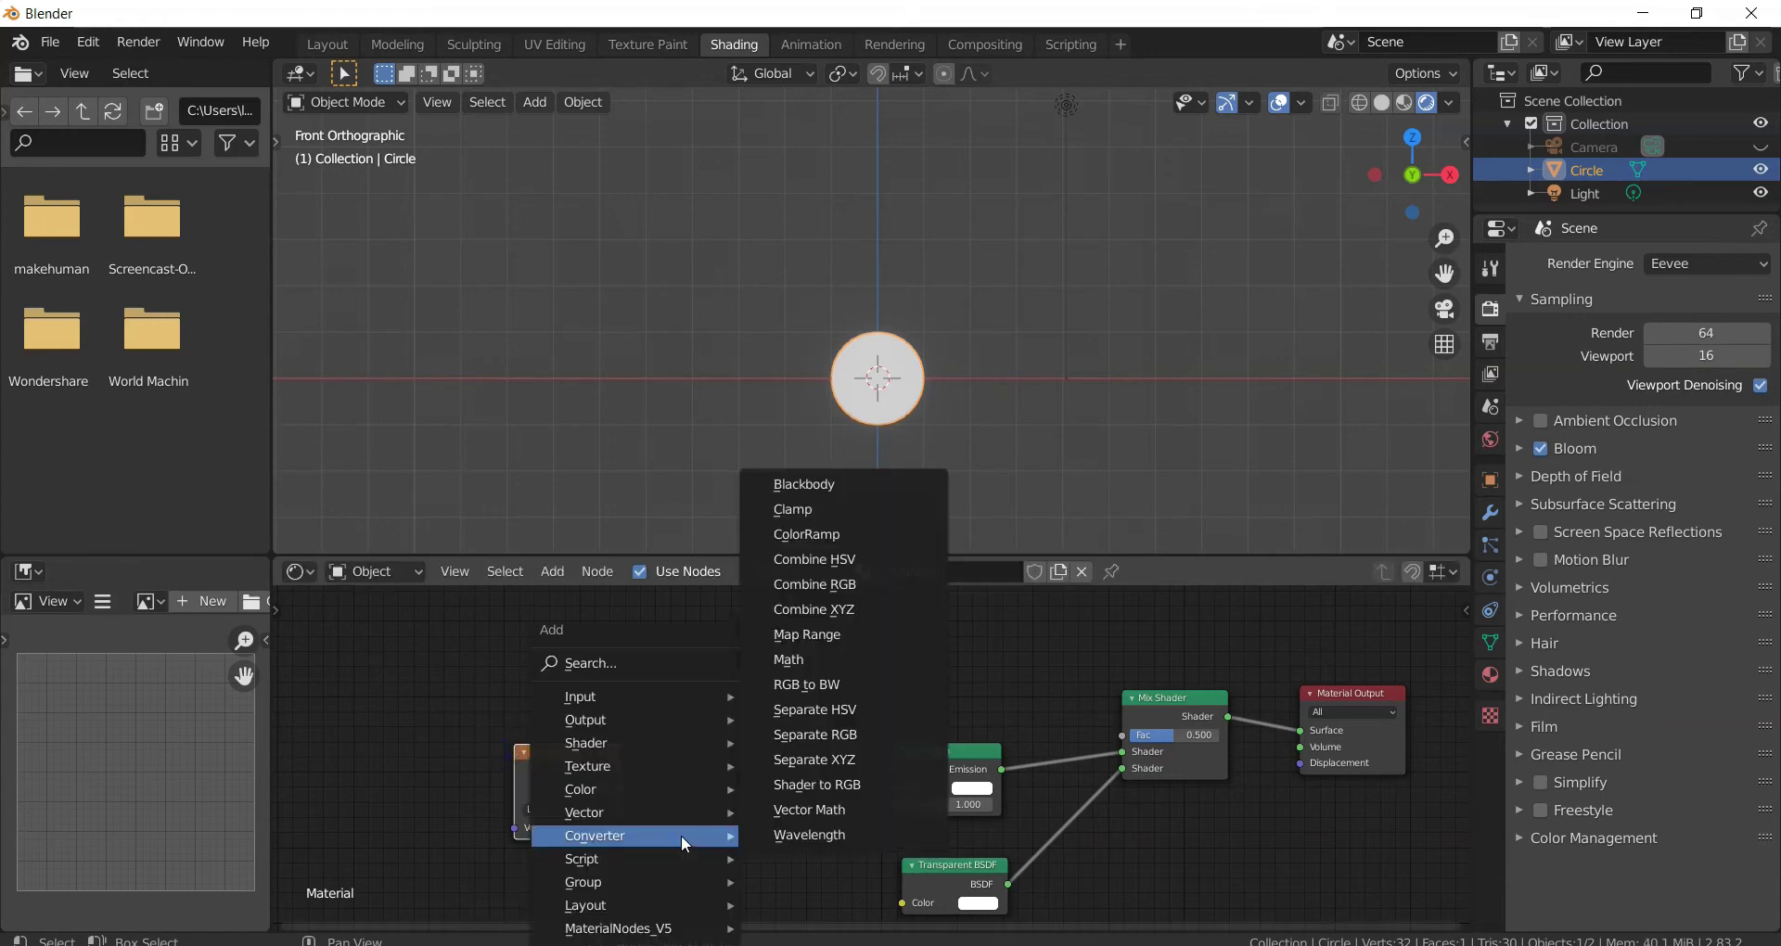
pyautogui.click(811, 535)
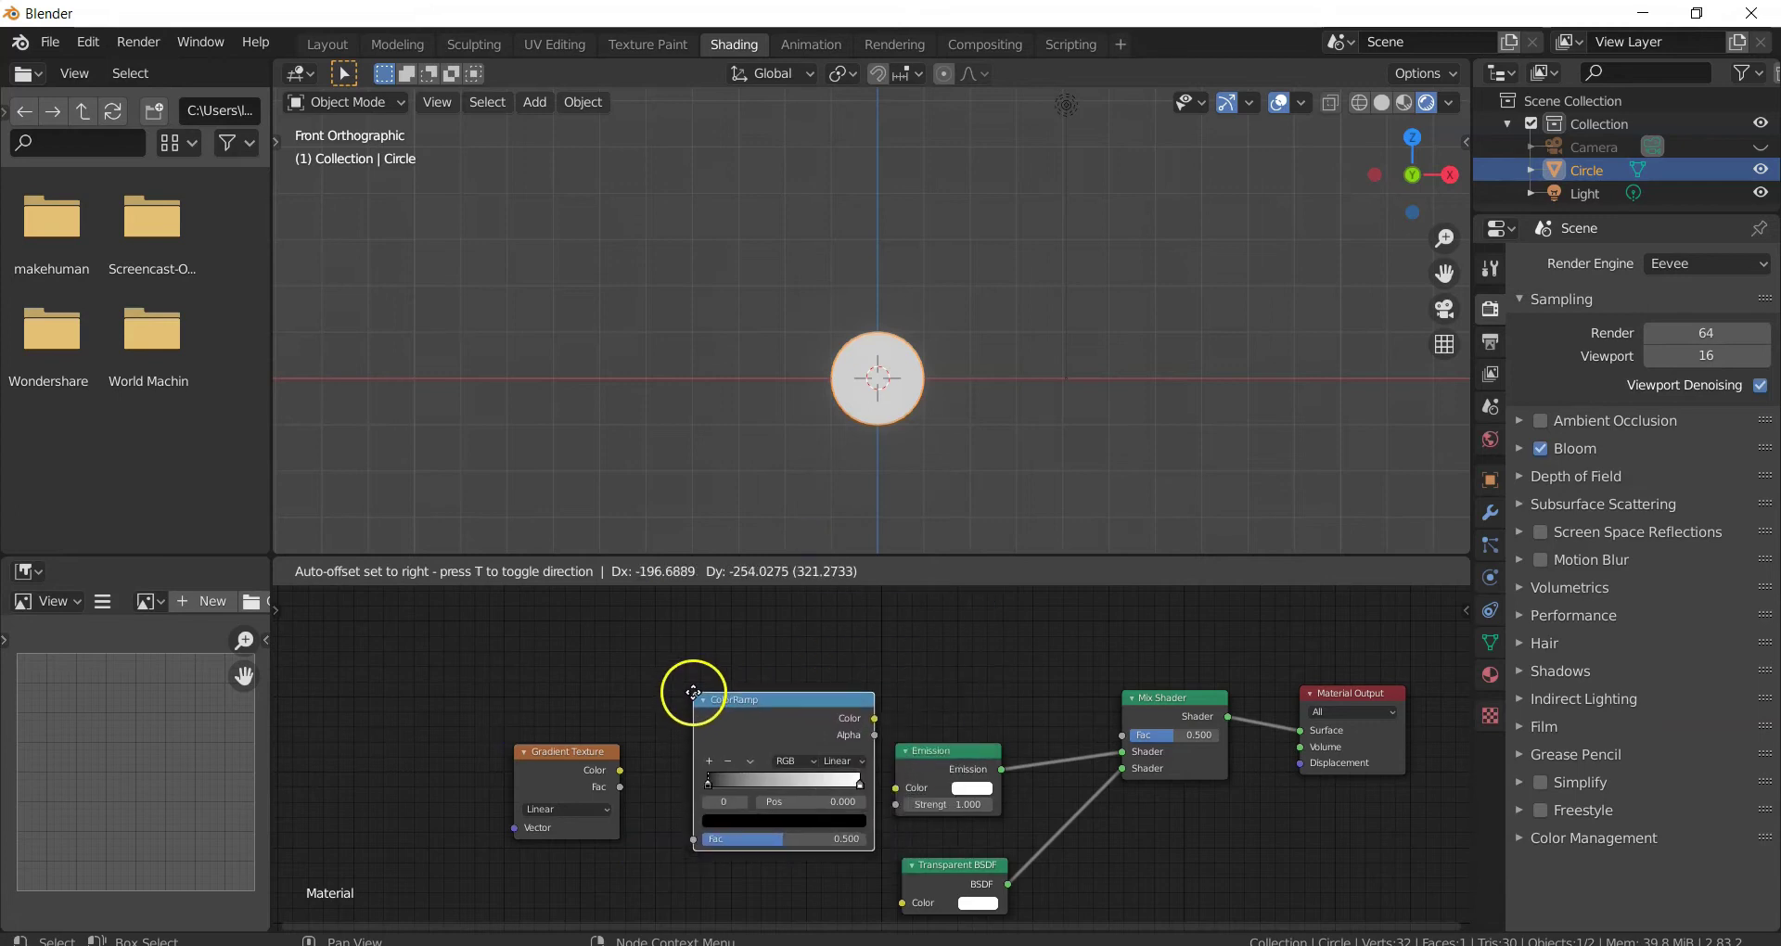
pyautogui.click(695, 695)
# Step: Link the gradient's Color to ColorRamp Fac, and ColorRamp Color to Mix Shader Fac
pyautogui.moveTo(621, 771); pyautogui.dragTo(693, 839)
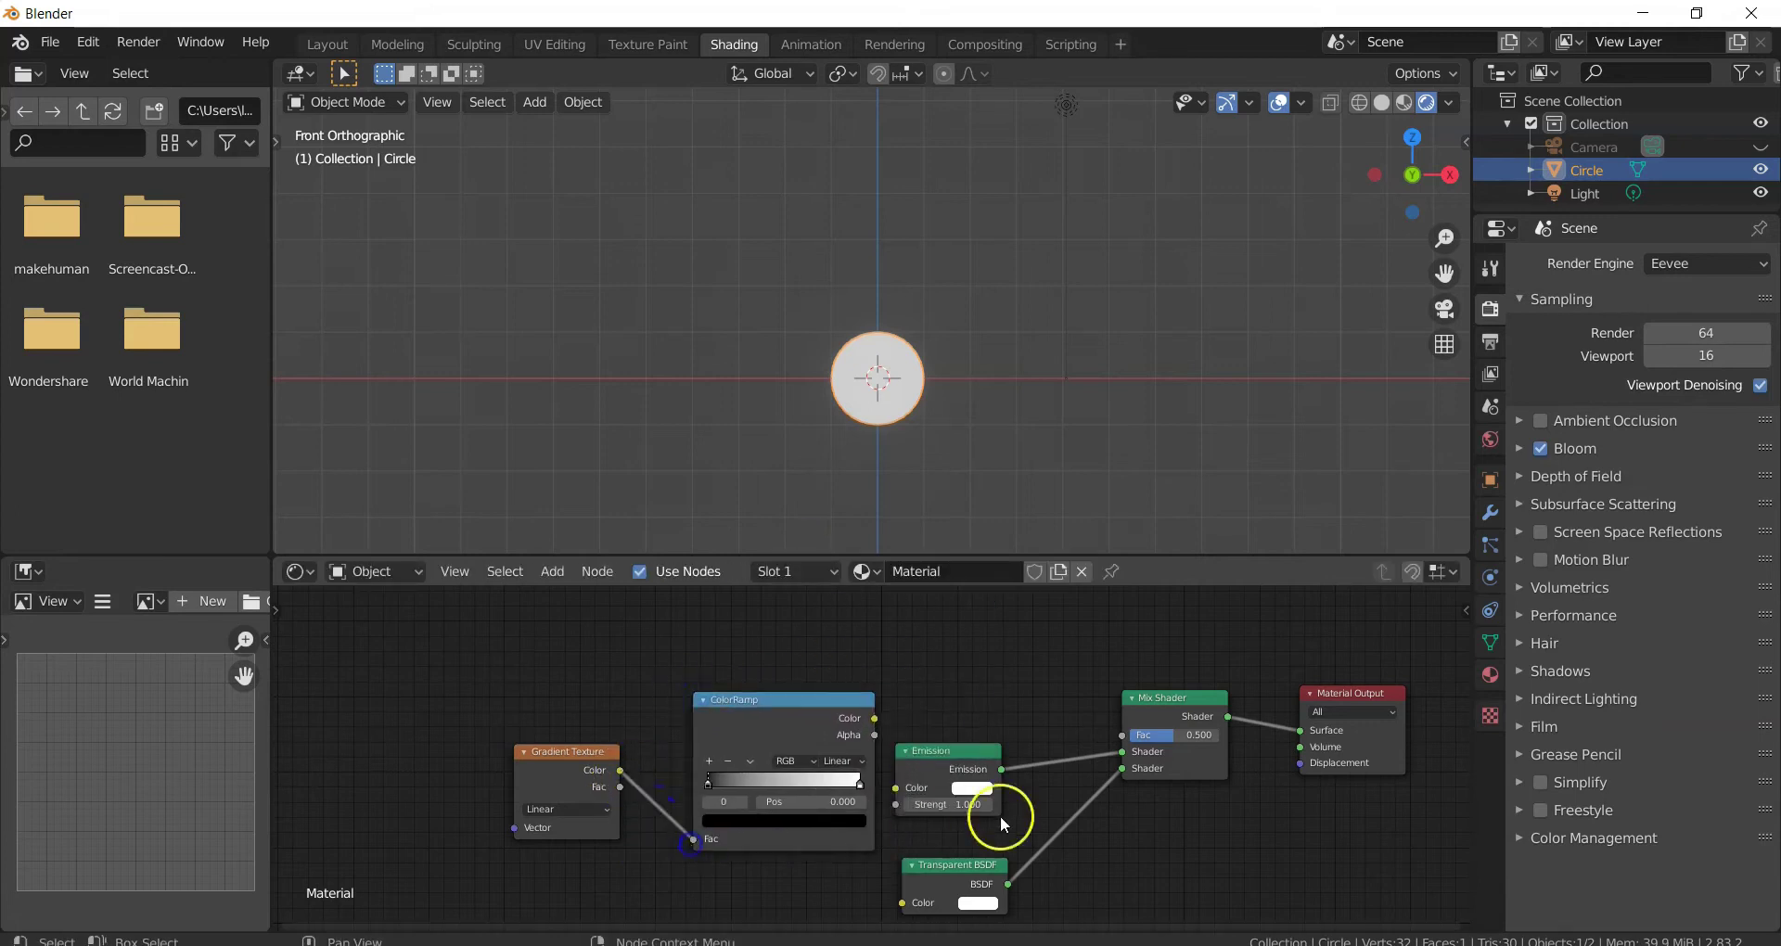
pyautogui.moveTo(874, 718); pyautogui.dragTo(1103, 737)
pyautogui.click(874, 720)
pyautogui.moveTo(877, 716); pyautogui.dragTo(1124, 736)
pyautogui.moveTo(1173, 809); pyautogui.dragTo(1375, 801, button='middle')
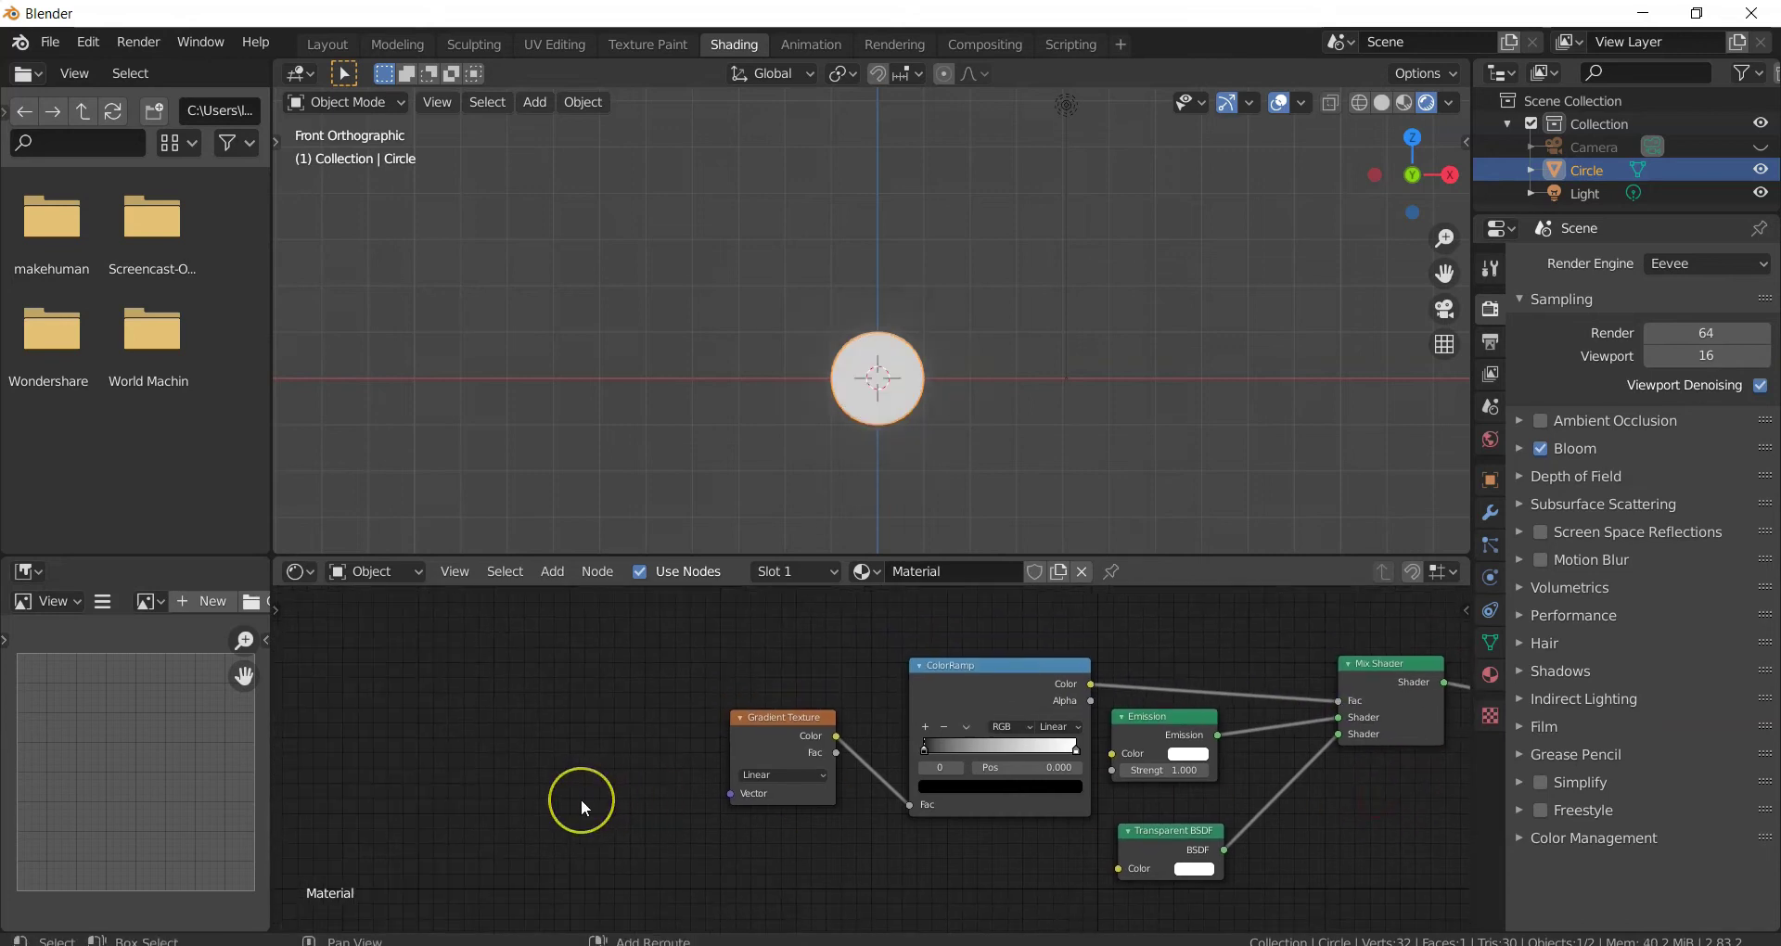
pyautogui.hotkey('shift', 'a')
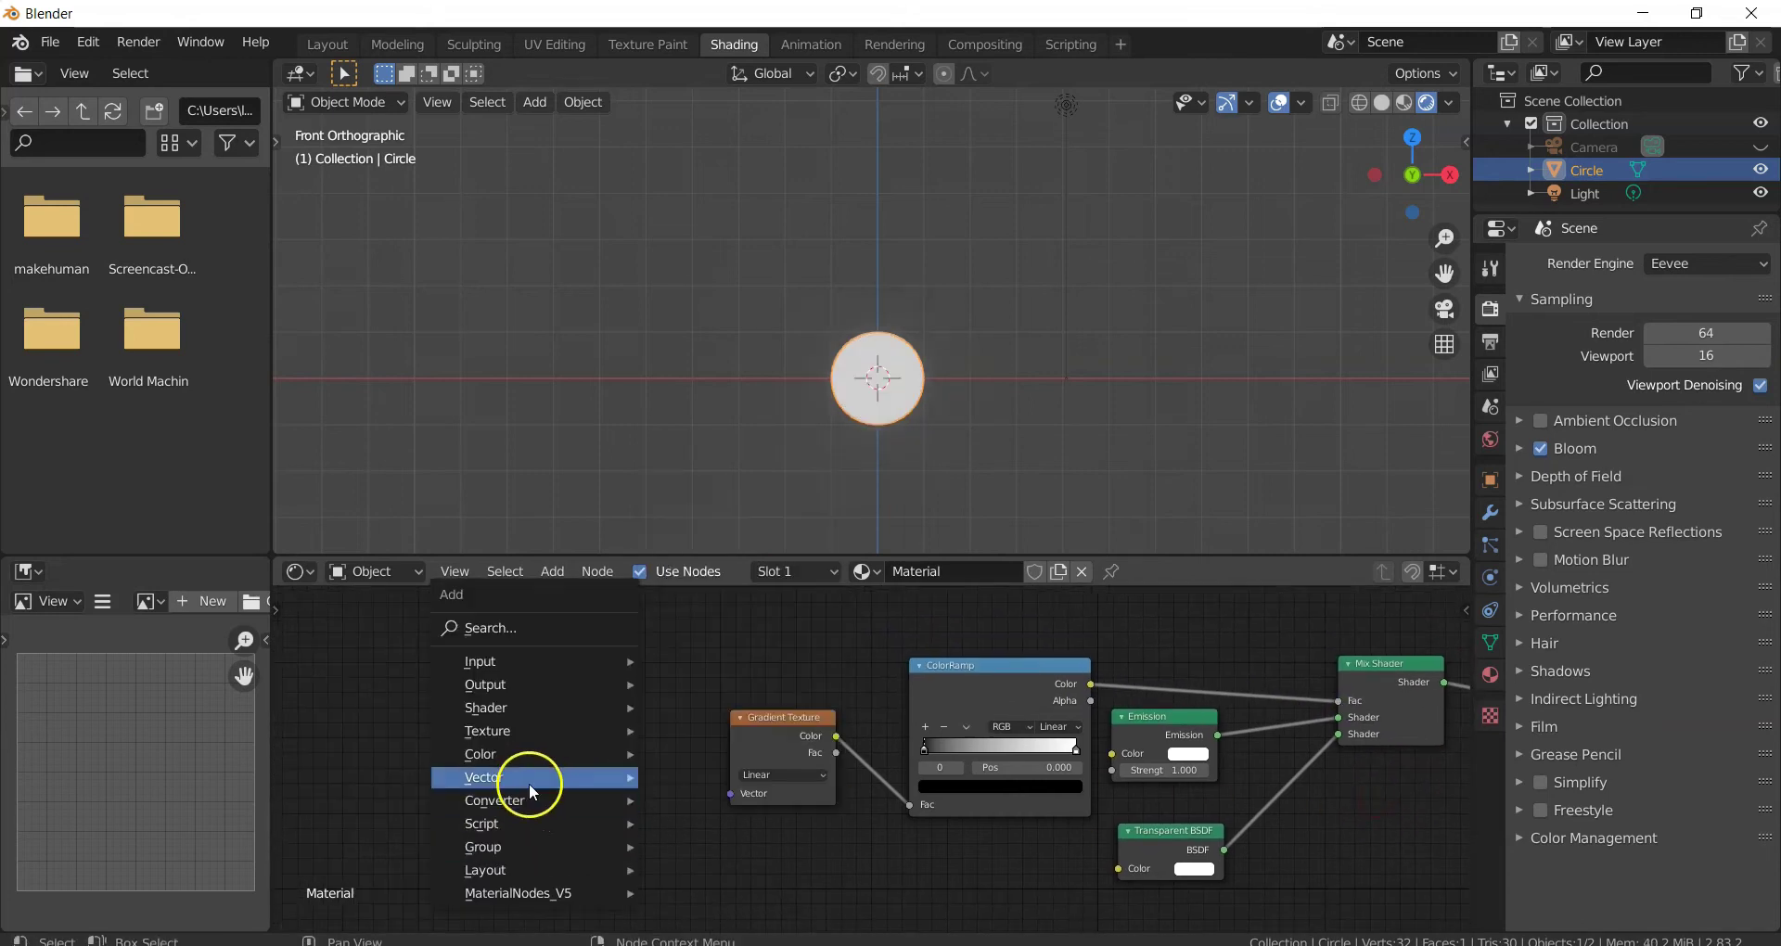
# Step: Add a Mapping node and link it into the Gradient Texture's Vector input
pyautogui.moveTo(529, 781)
pyautogui.click(716, 634)
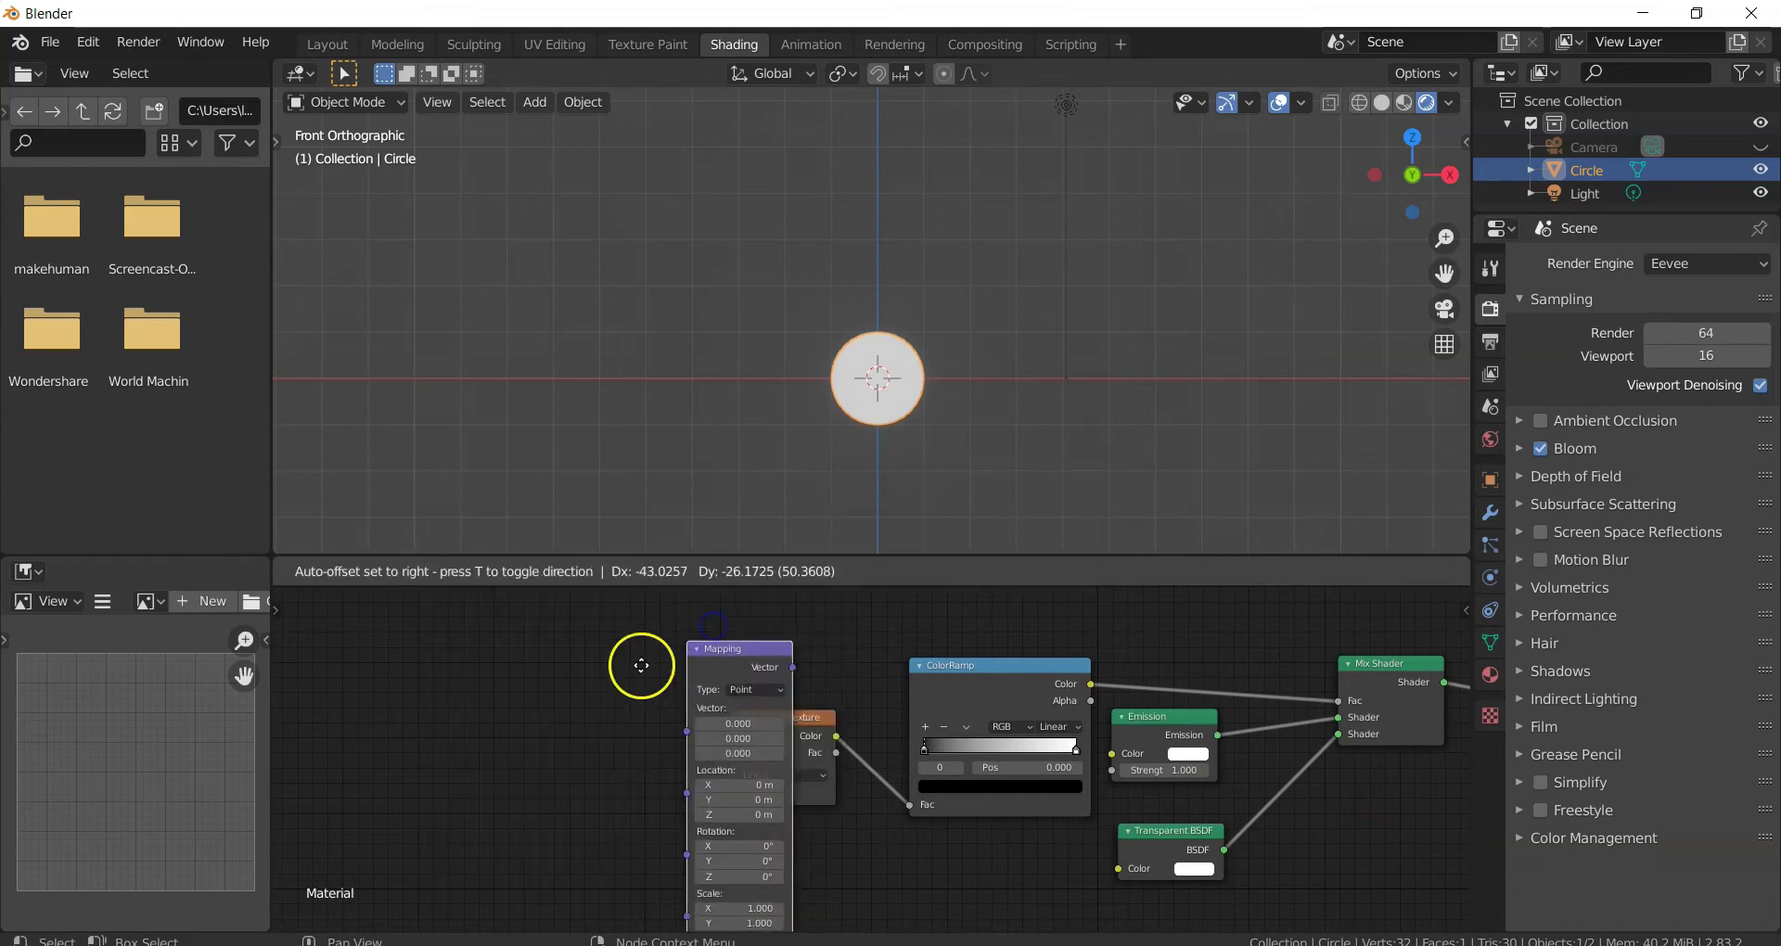
pyautogui.click(592, 708)
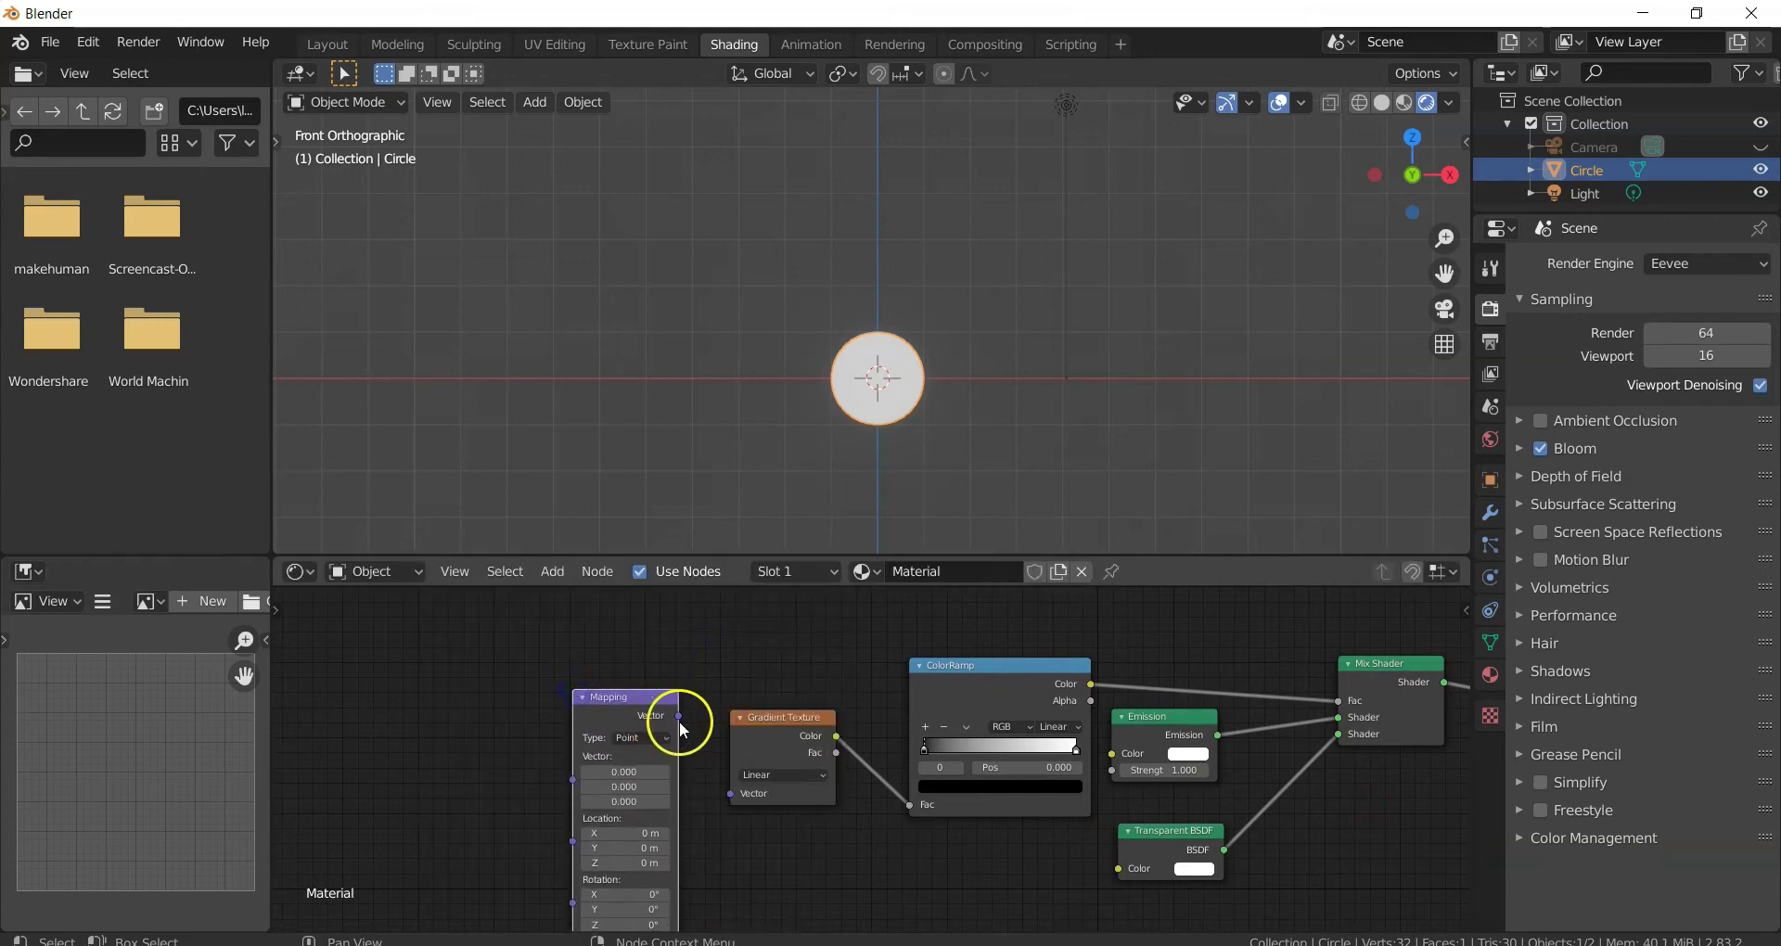
pyautogui.moveTo(679, 715); pyautogui.dragTo(731, 795)
# Step: Add a Texture Coordinate node and link its Object output into the Mapping node
pyautogui.hotkey('shift', 'a')
pyautogui.moveTo(449, 763)
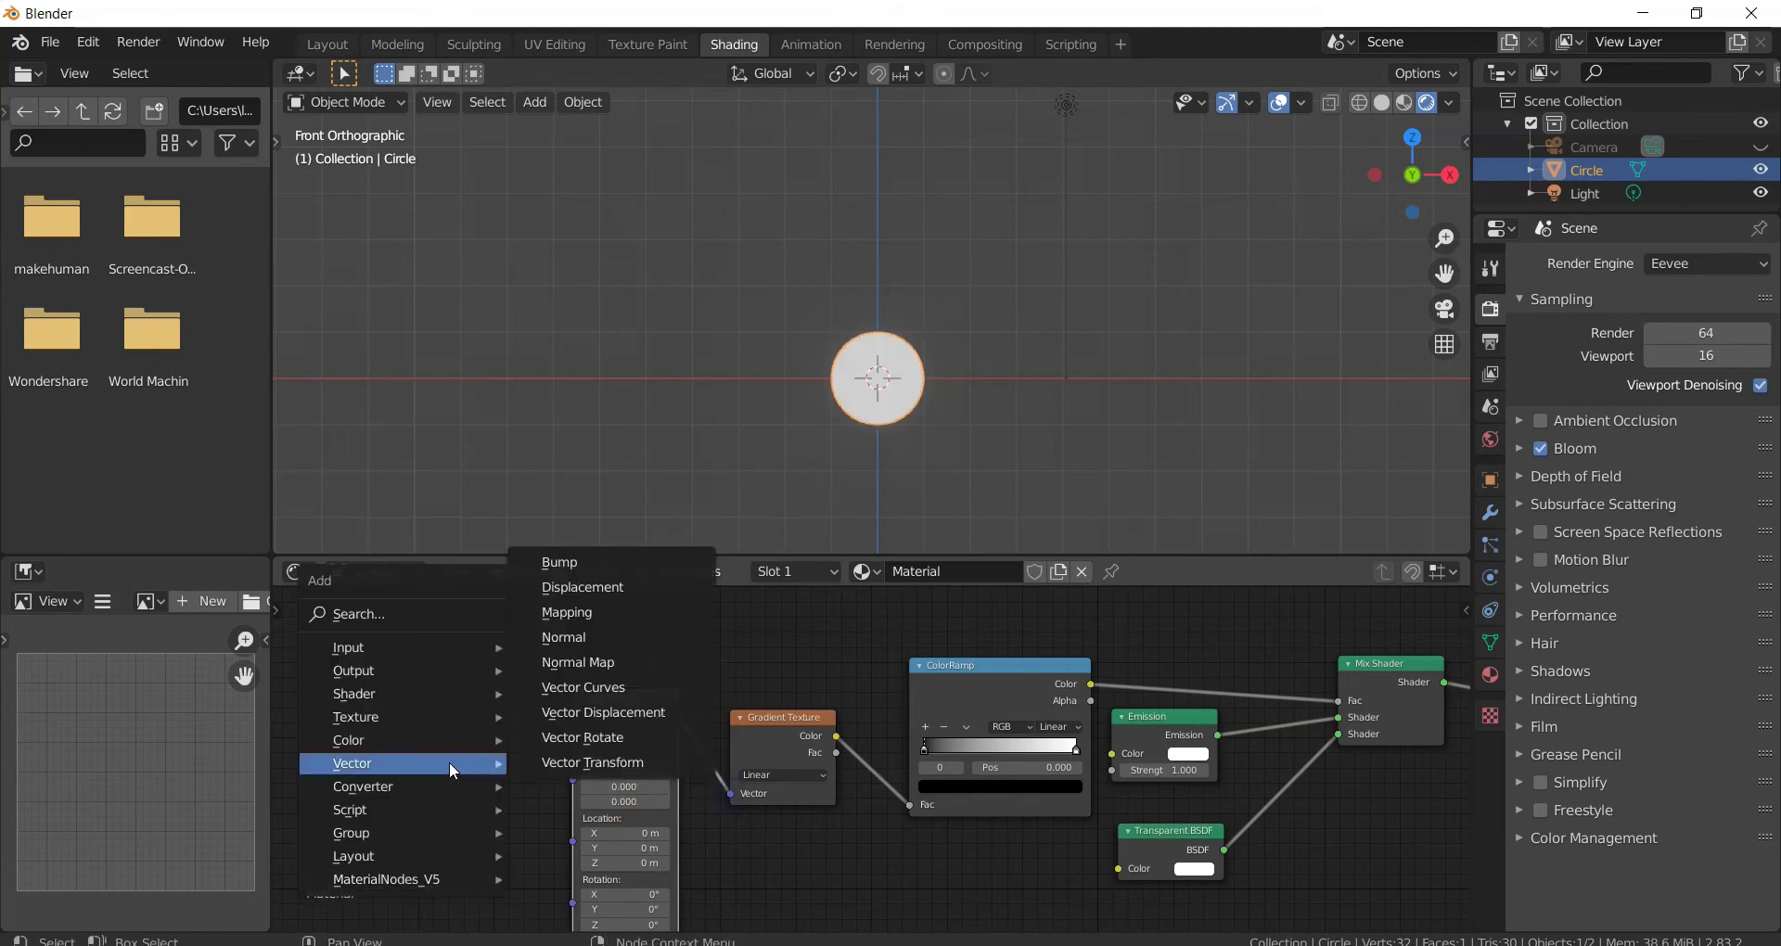
pyautogui.moveTo(407, 651)
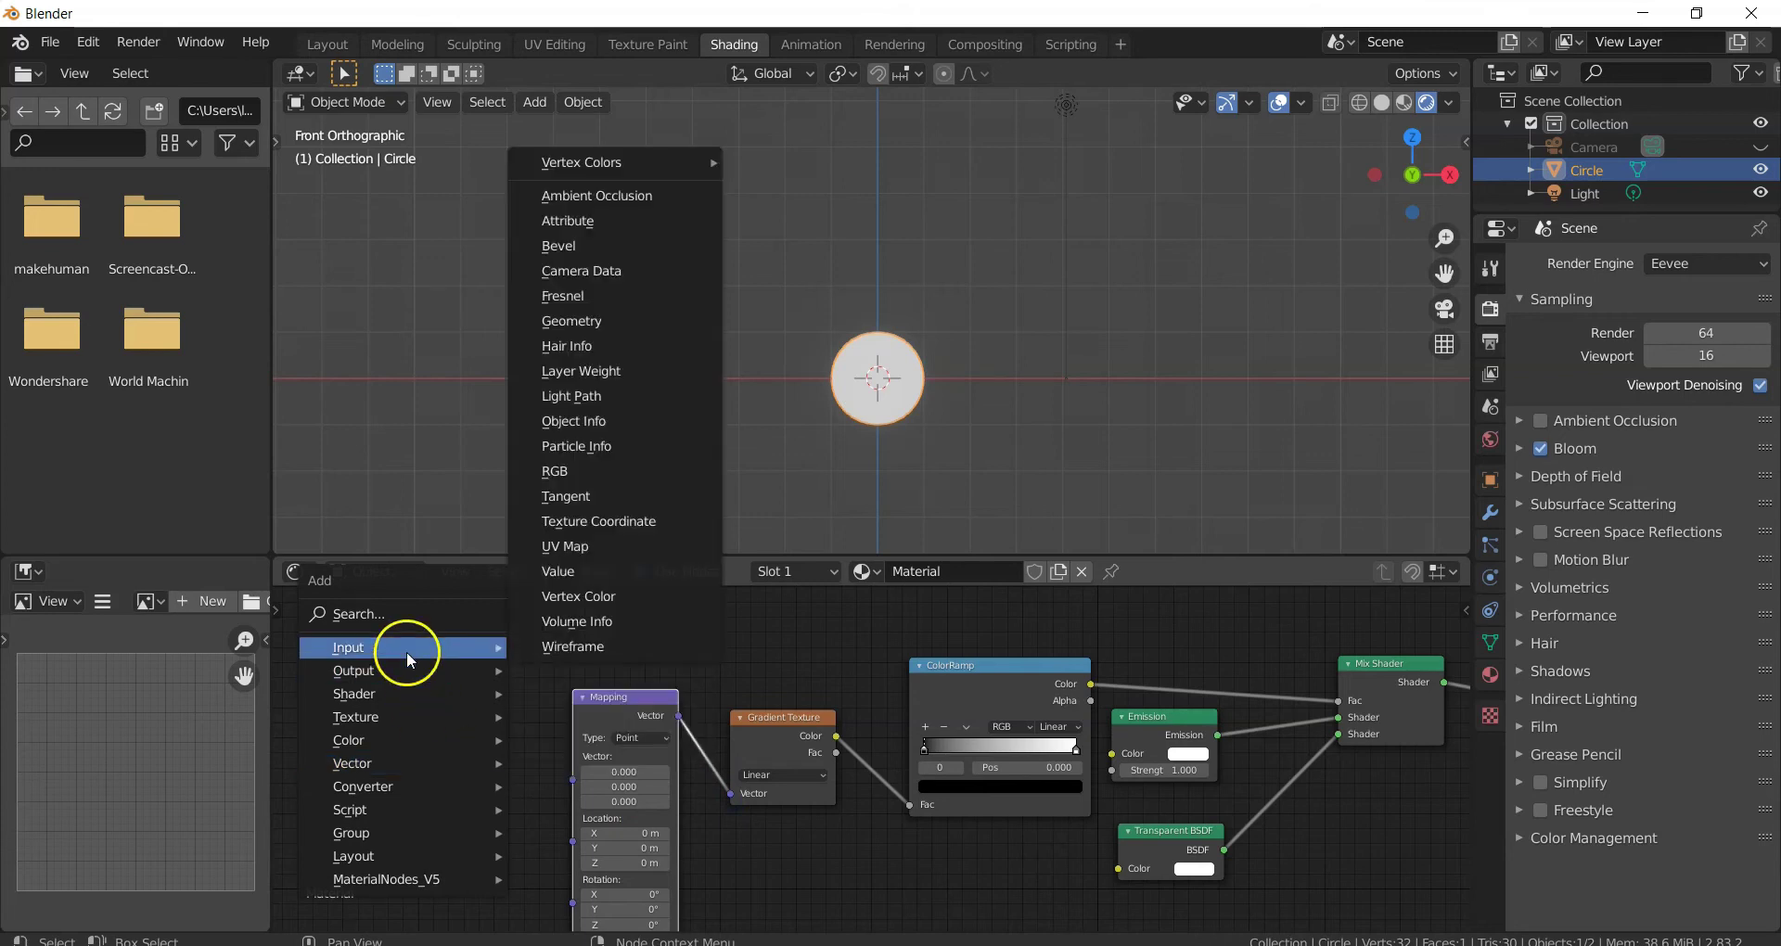
pyautogui.click(557, 522)
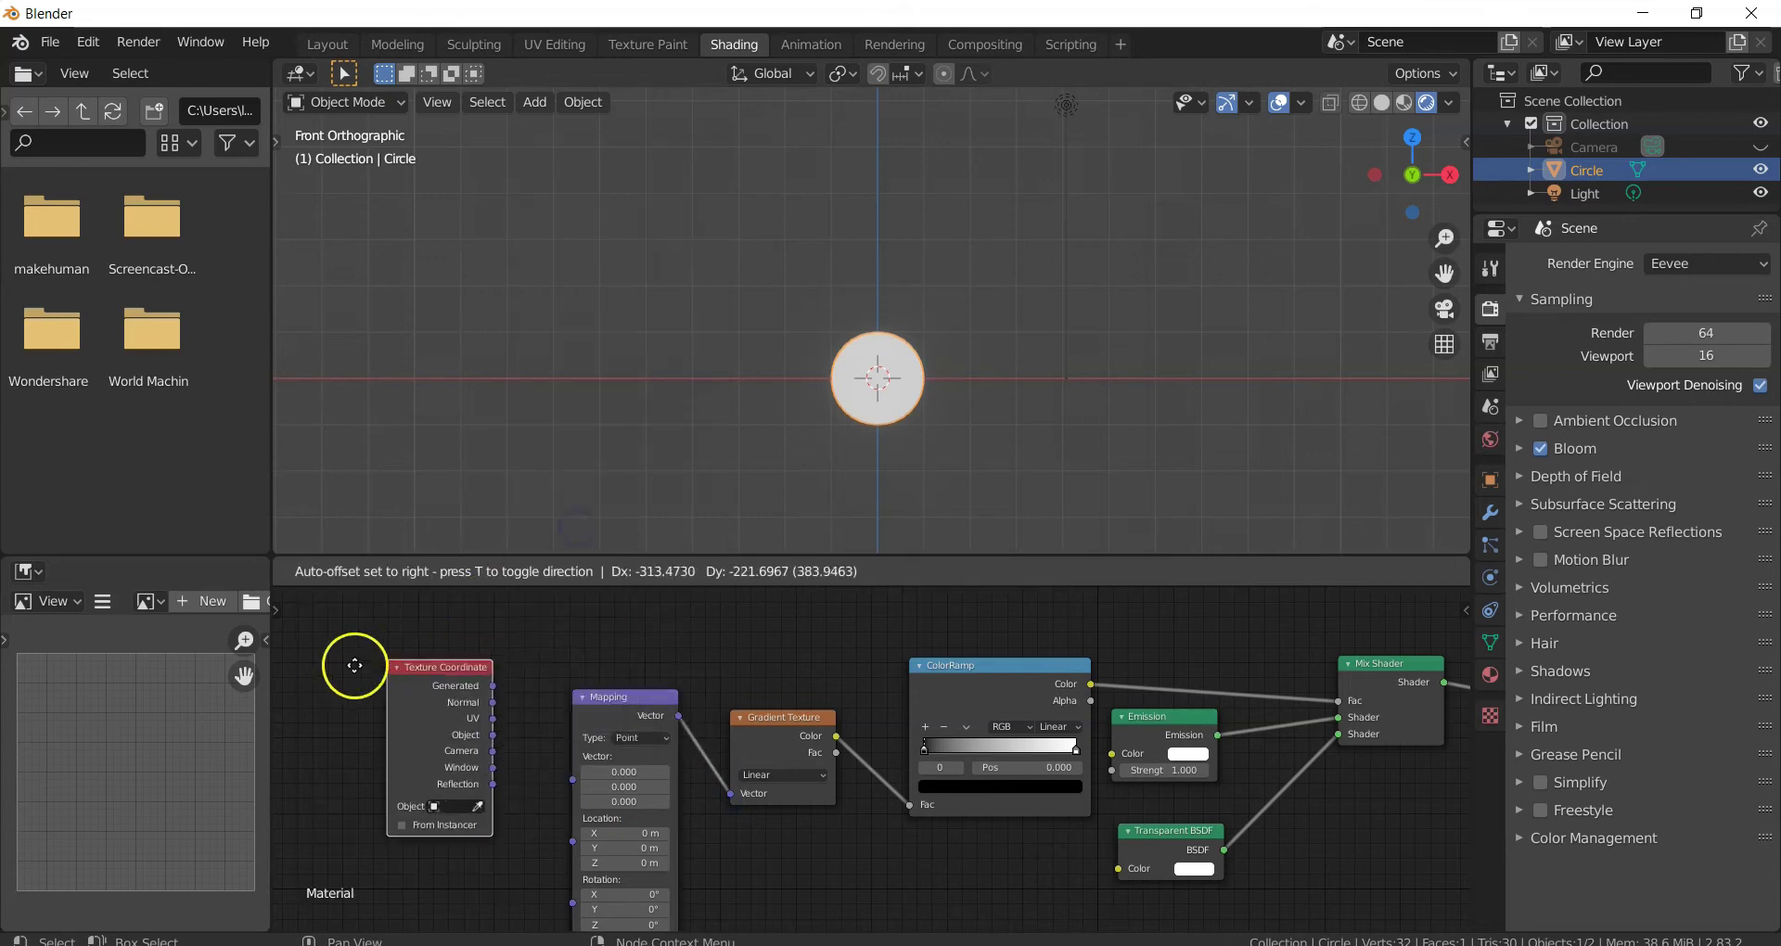
pyautogui.click(353, 665)
pyautogui.moveTo(458, 740); pyautogui.dragTo(571, 781)
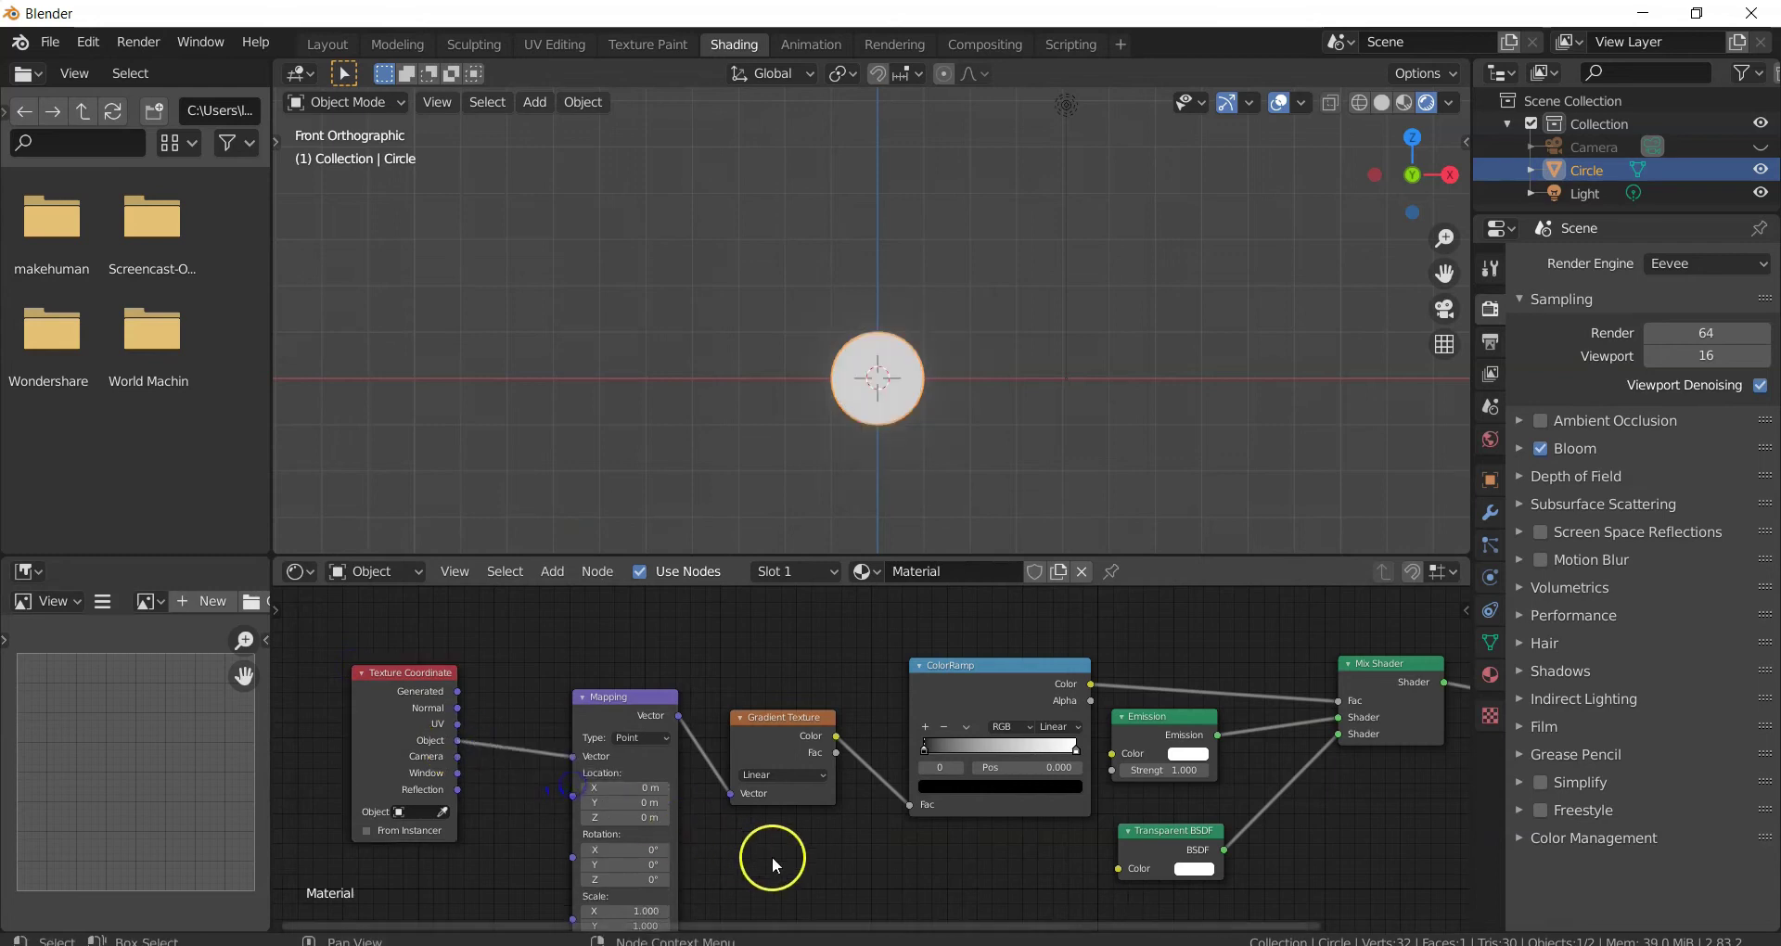
# Step: Set the Gradient Texture type to Spherical
pyautogui.moveTo(821, 860); pyautogui.dragTo(629, 860, button='middle')
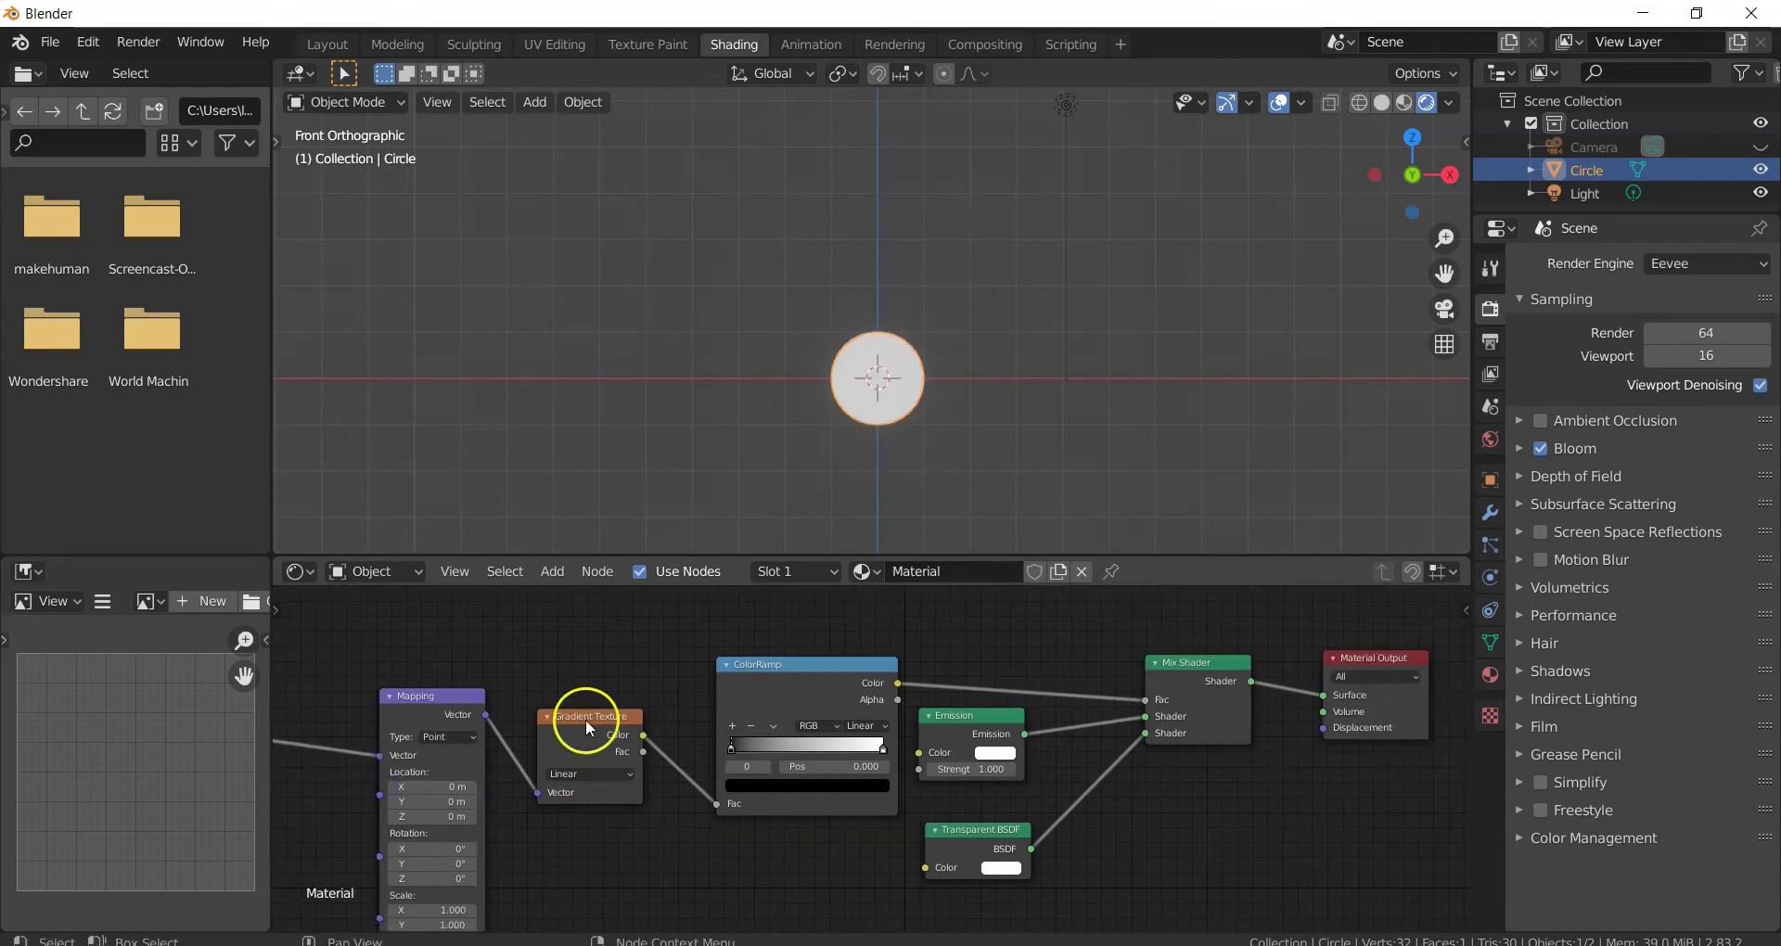
pyautogui.click(625, 774)
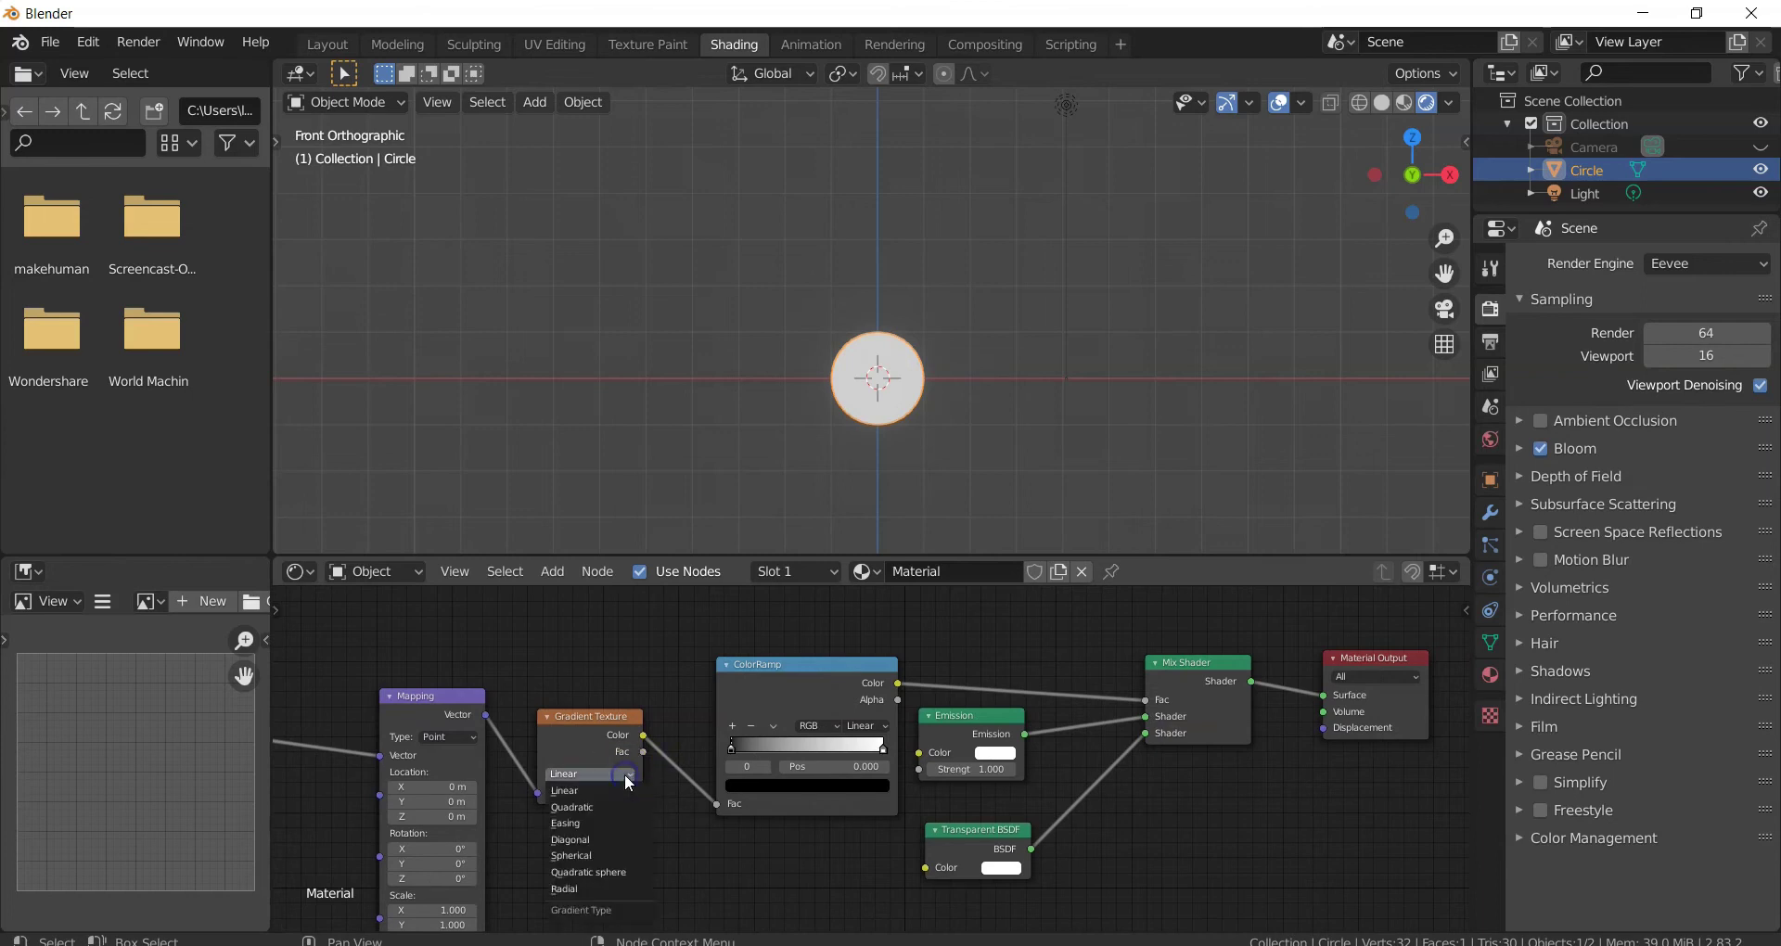
pyautogui.click(583, 854)
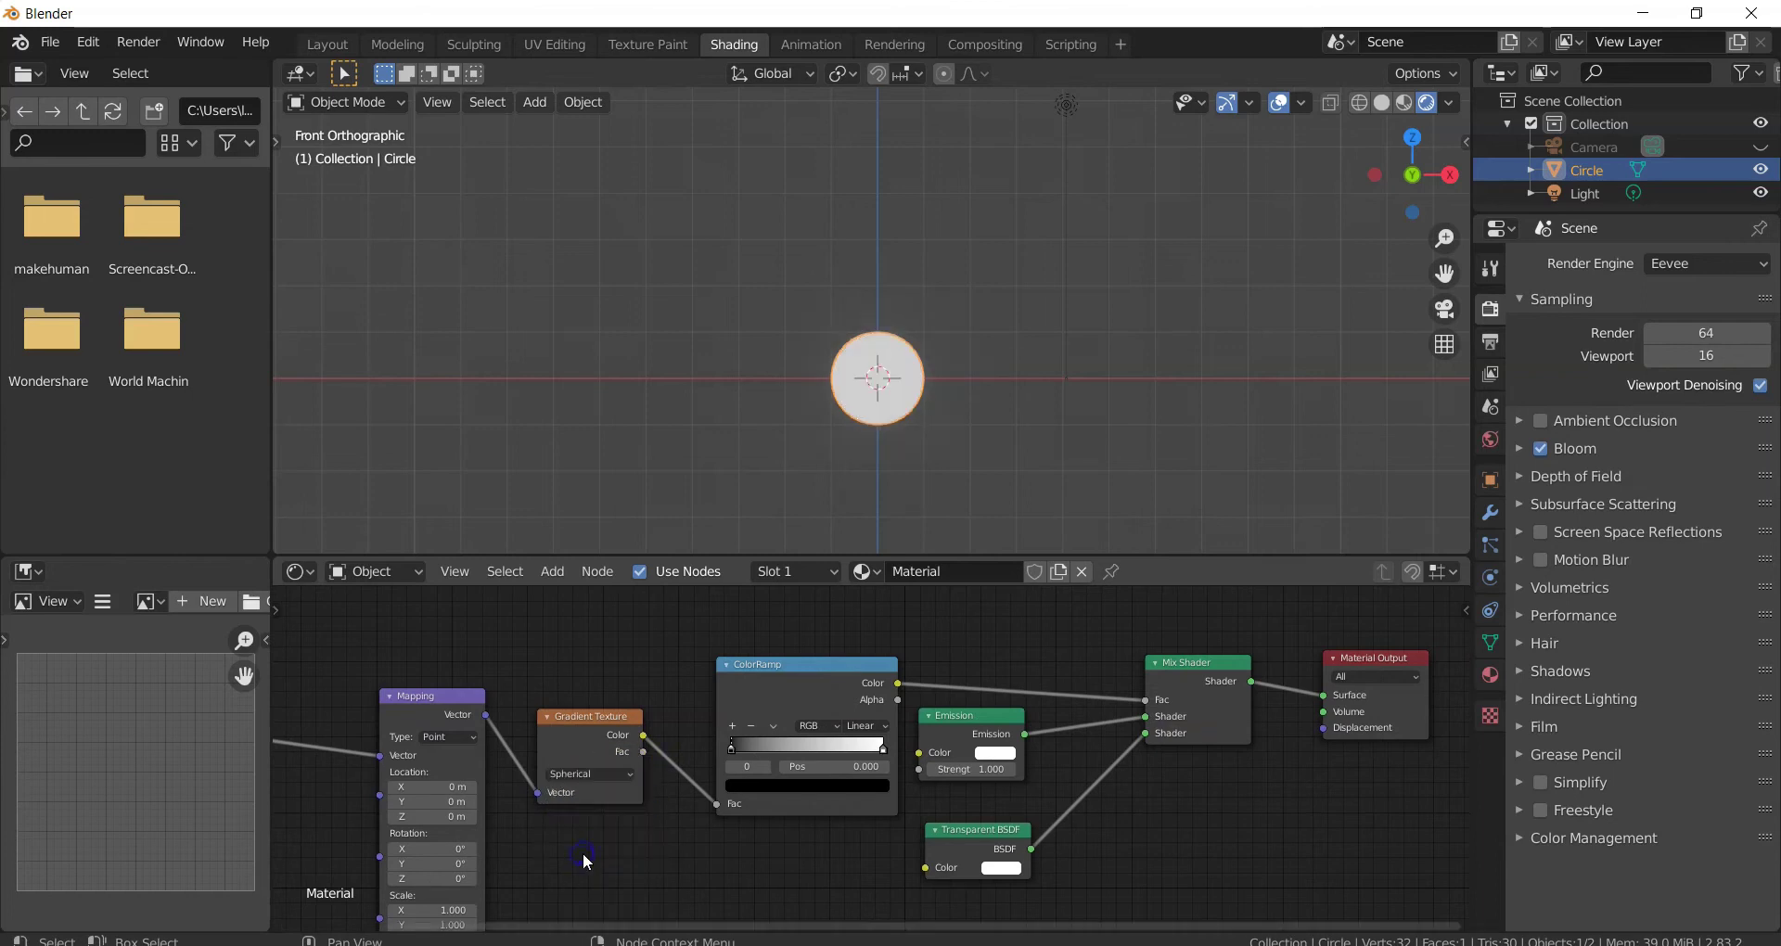
# Step: Make the Emission colour orange with a Strength of 75
pyautogui.moveTo(1131, 817); pyautogui.dragTo(1059, 832, button='middle')
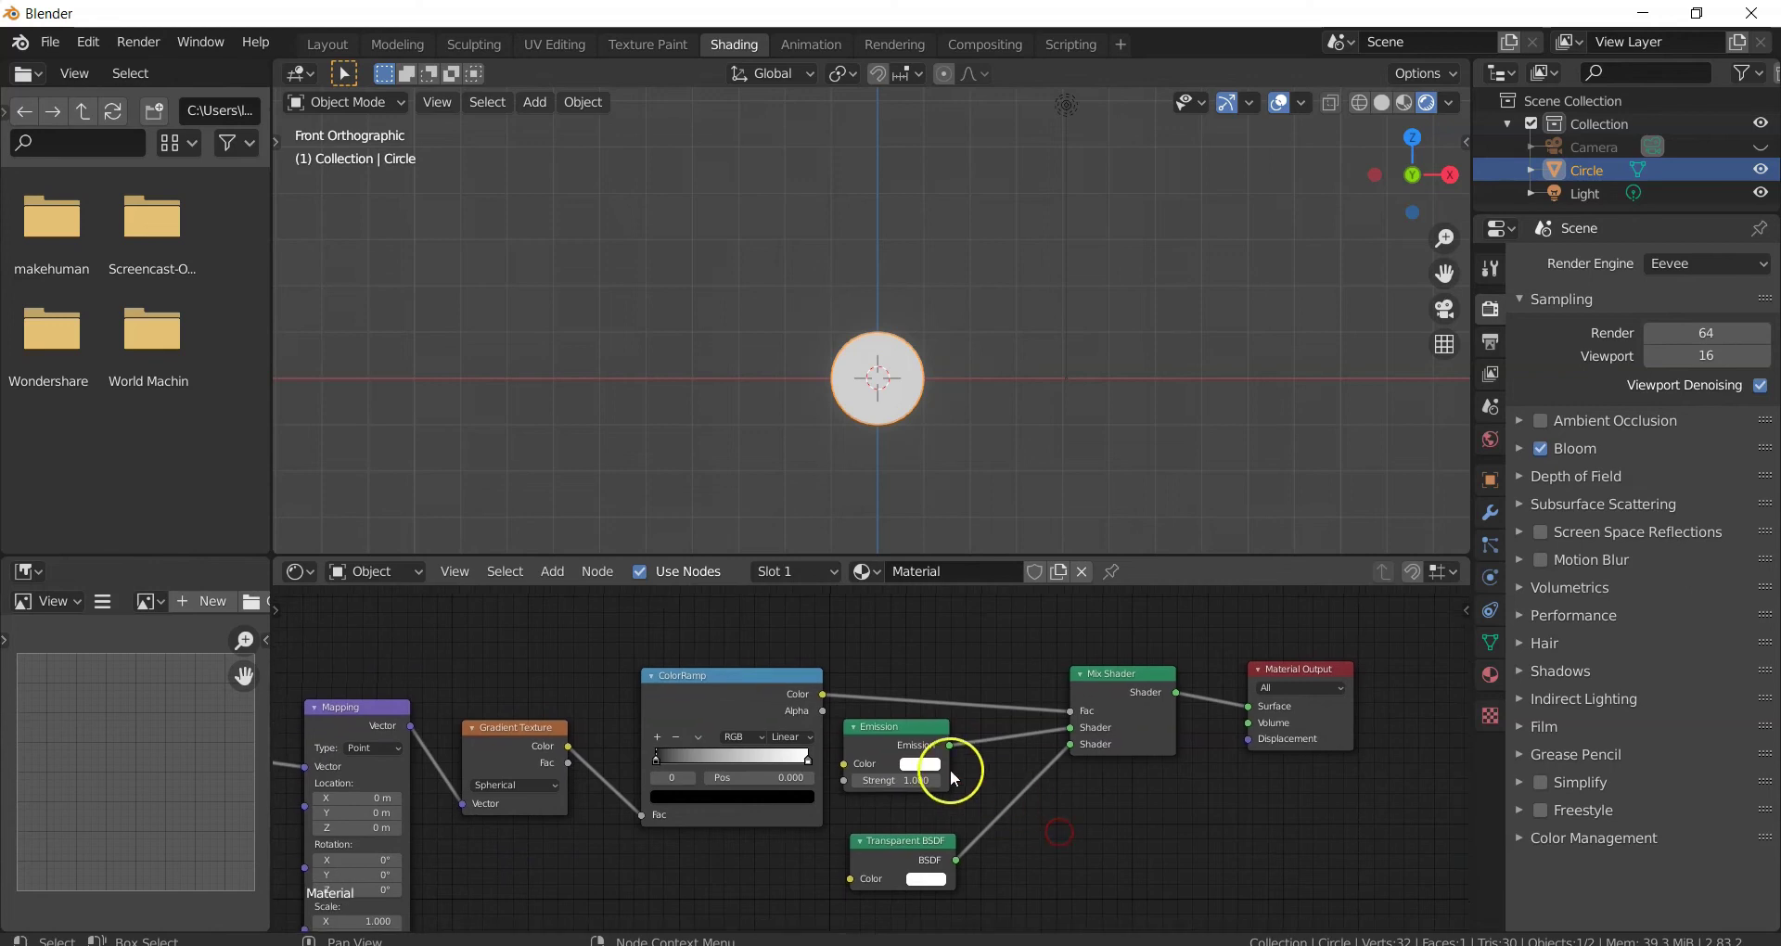
pyautogui.click(920, 765)
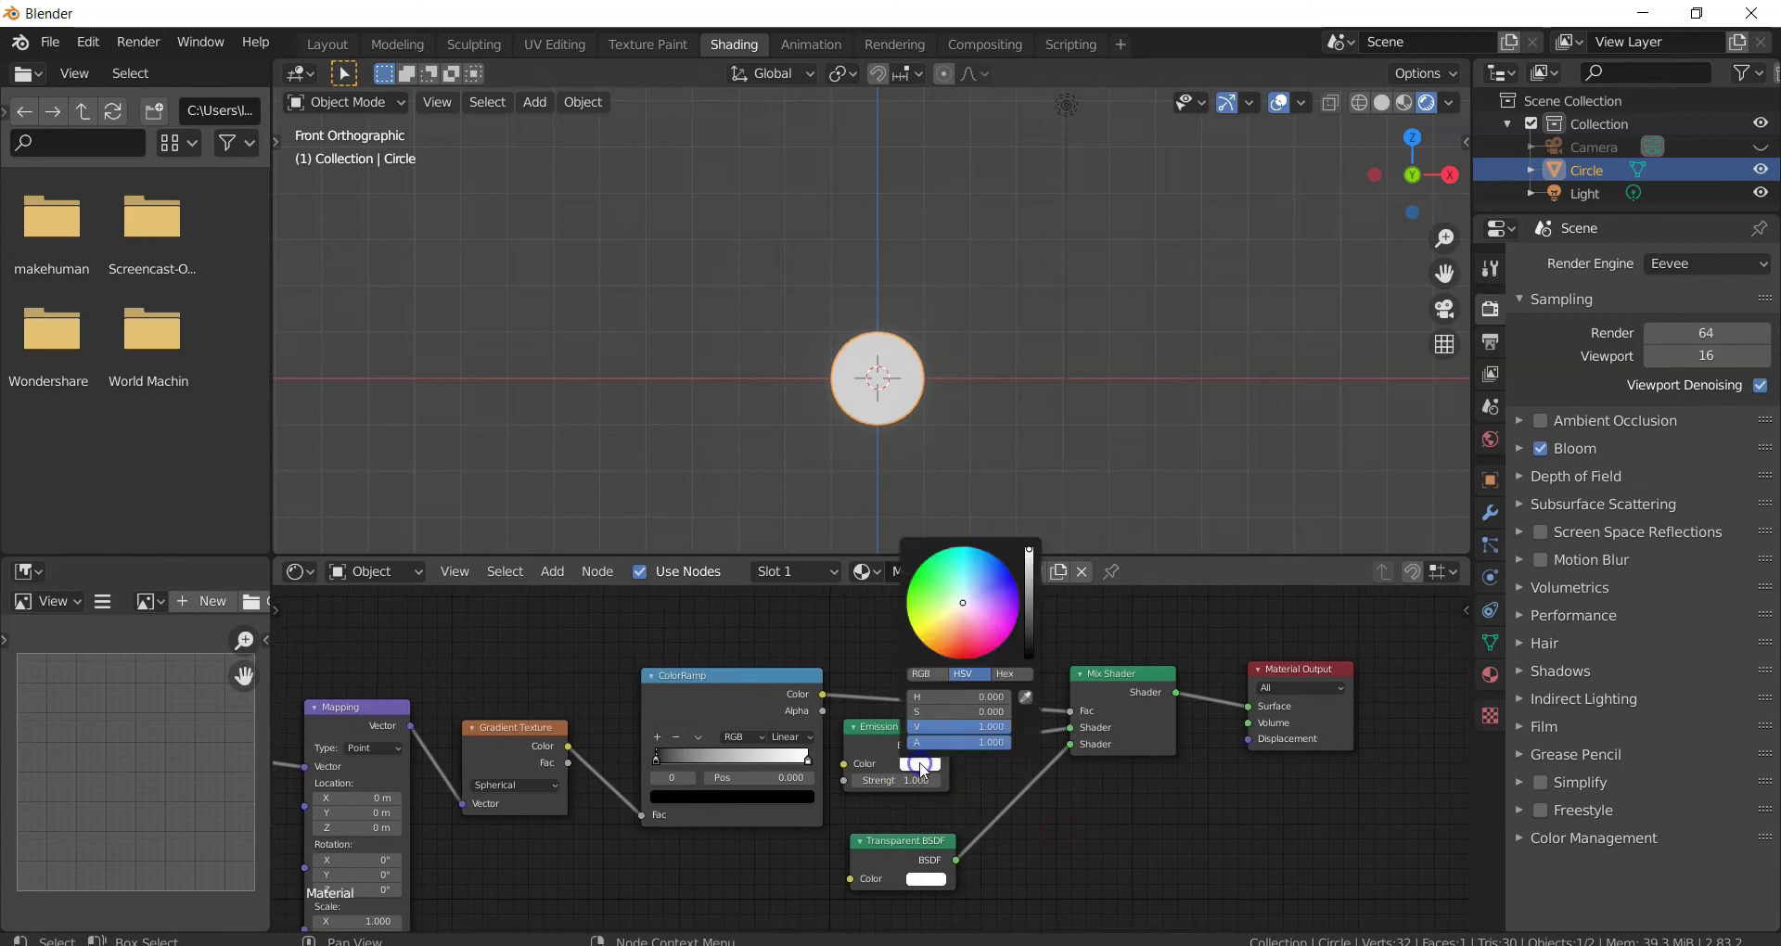
pyautogui.click(948, 643)
pyautogui.click(878, 782)
pyautogui.write('75')
pyautogui.click(1049, 819)
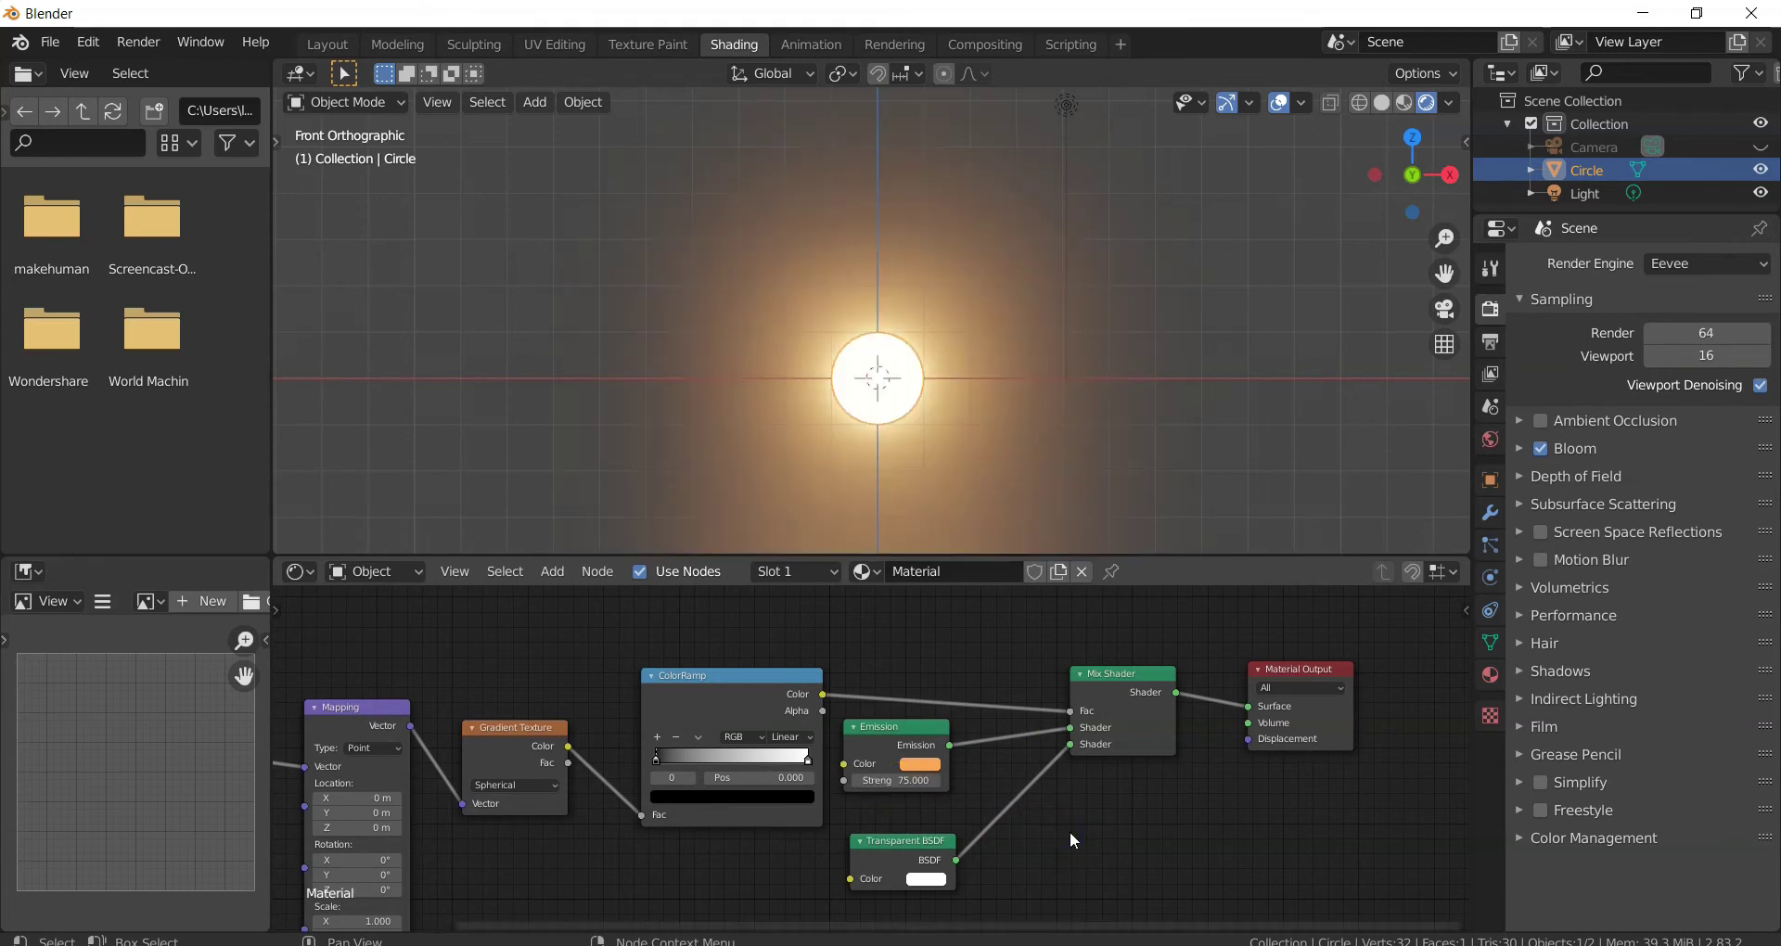
# Step: Slide the ColorRamp's white stop left to about position 0.098 to form a thin ring
pyautogui.click(807, 759)
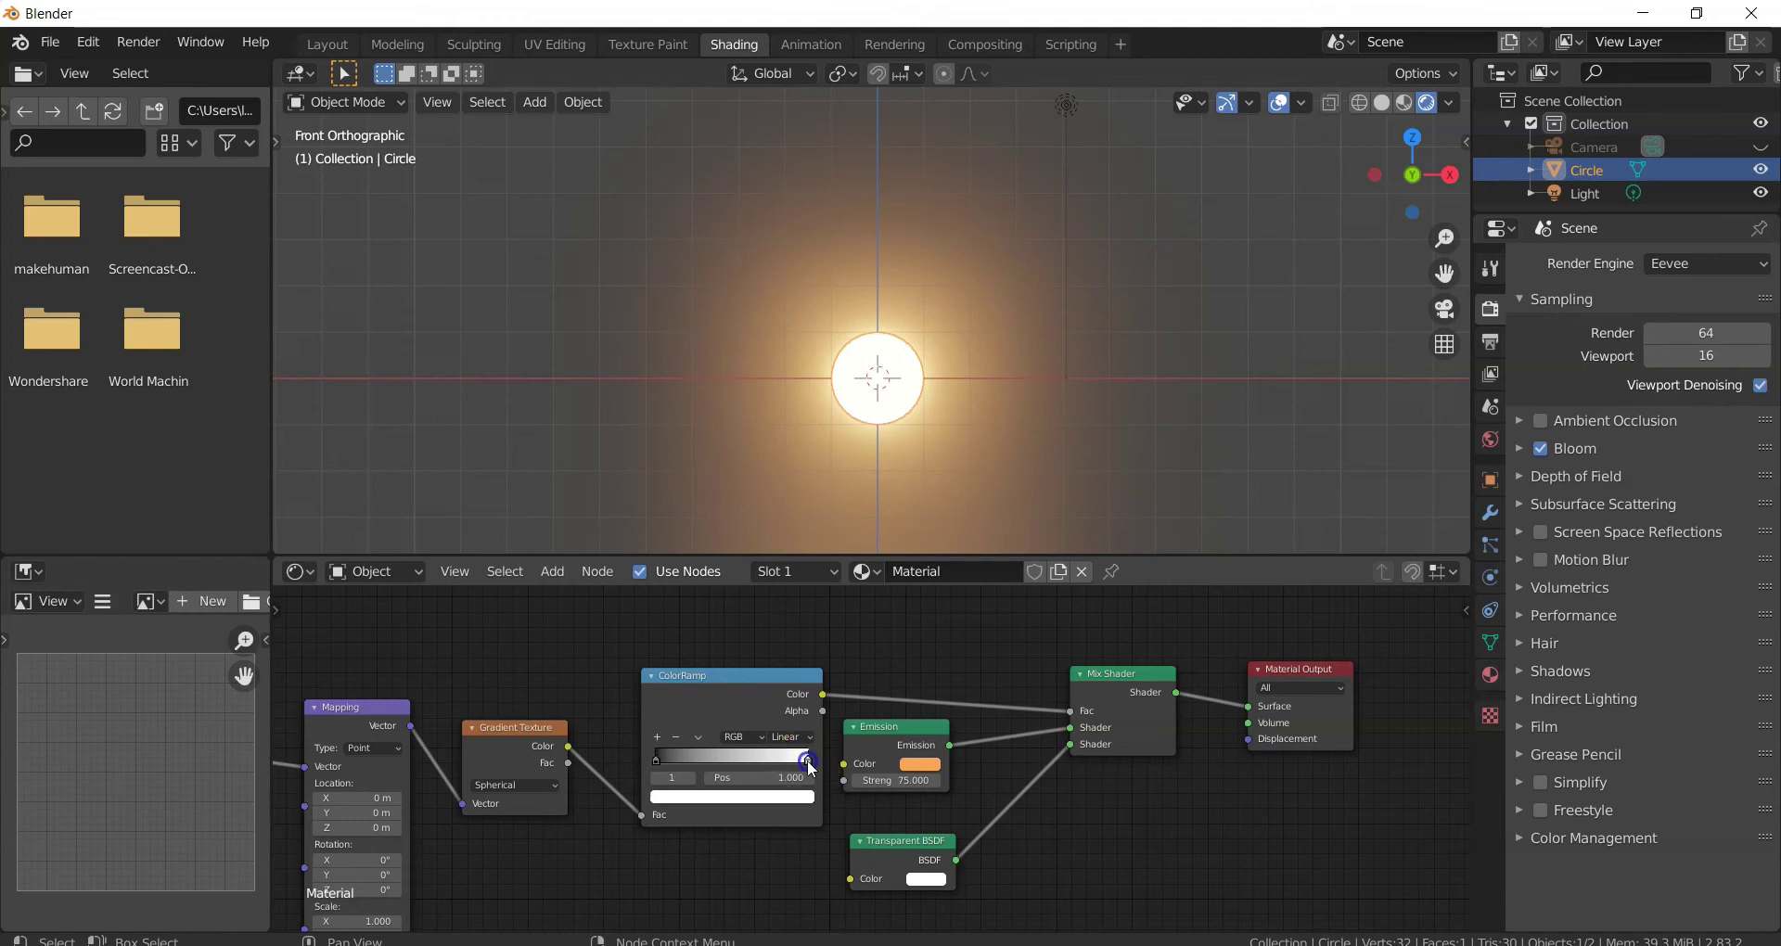
pyautogui.moveTo(807, 760); pyautogui.dragTo(661, 769)
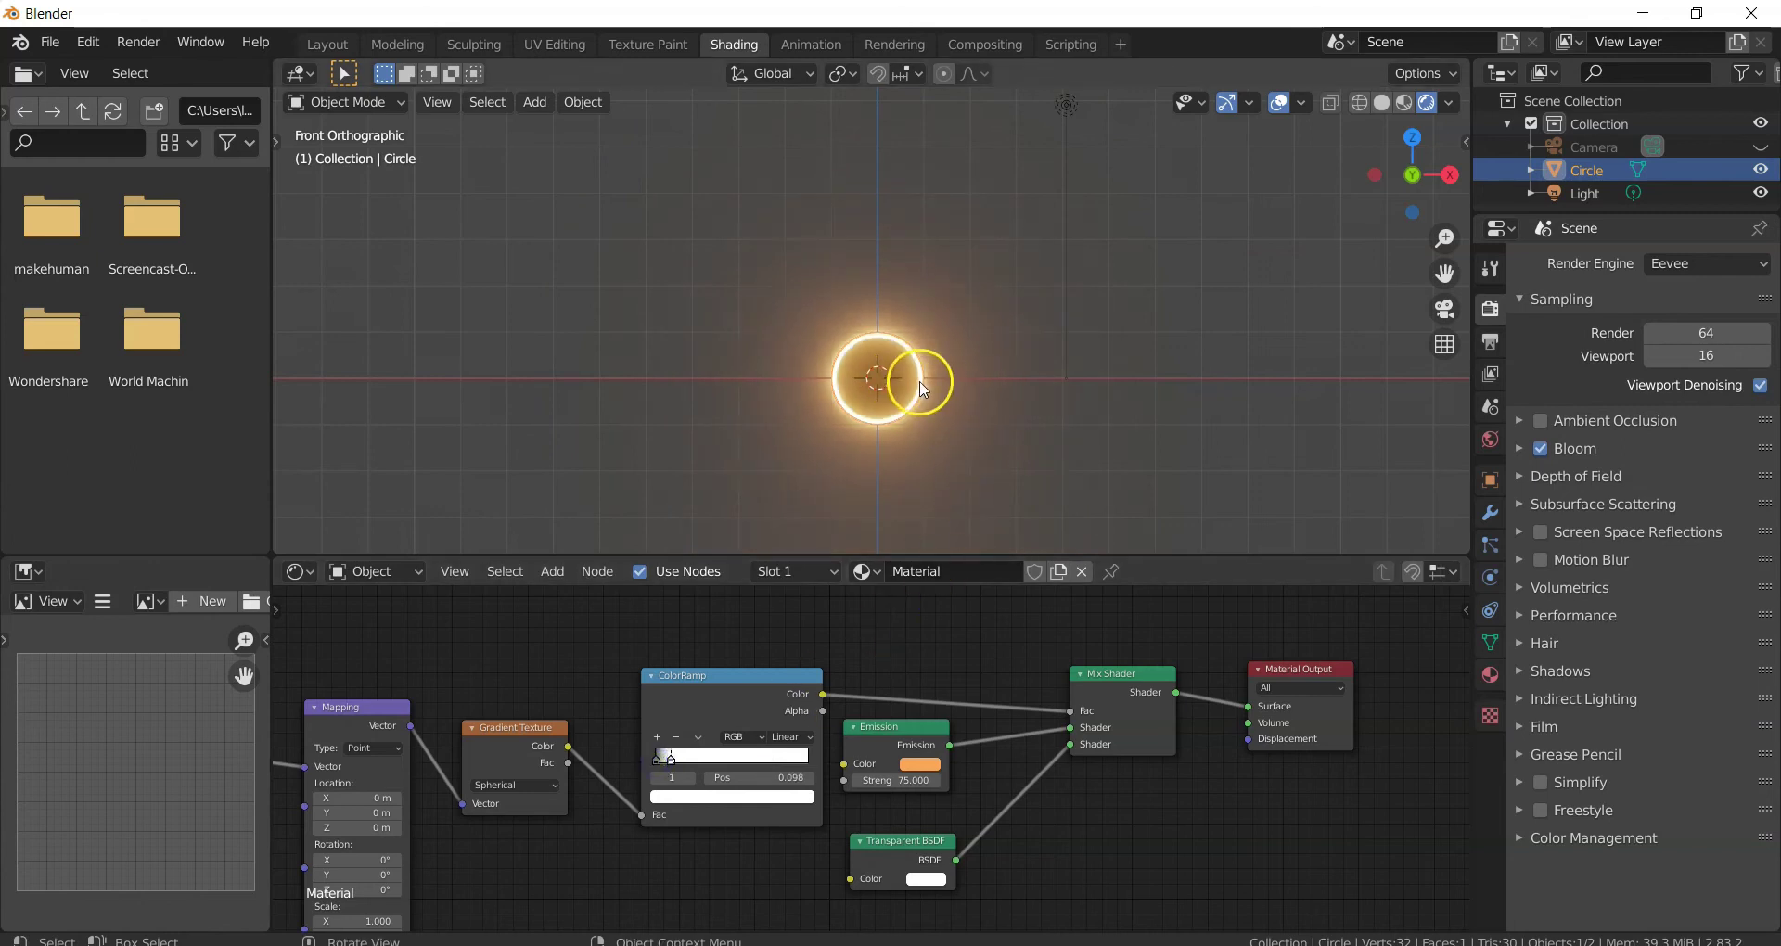
pyautogui.moveTo(1069, 825); pyautogui.dragTo(1351, 825, button='middle')
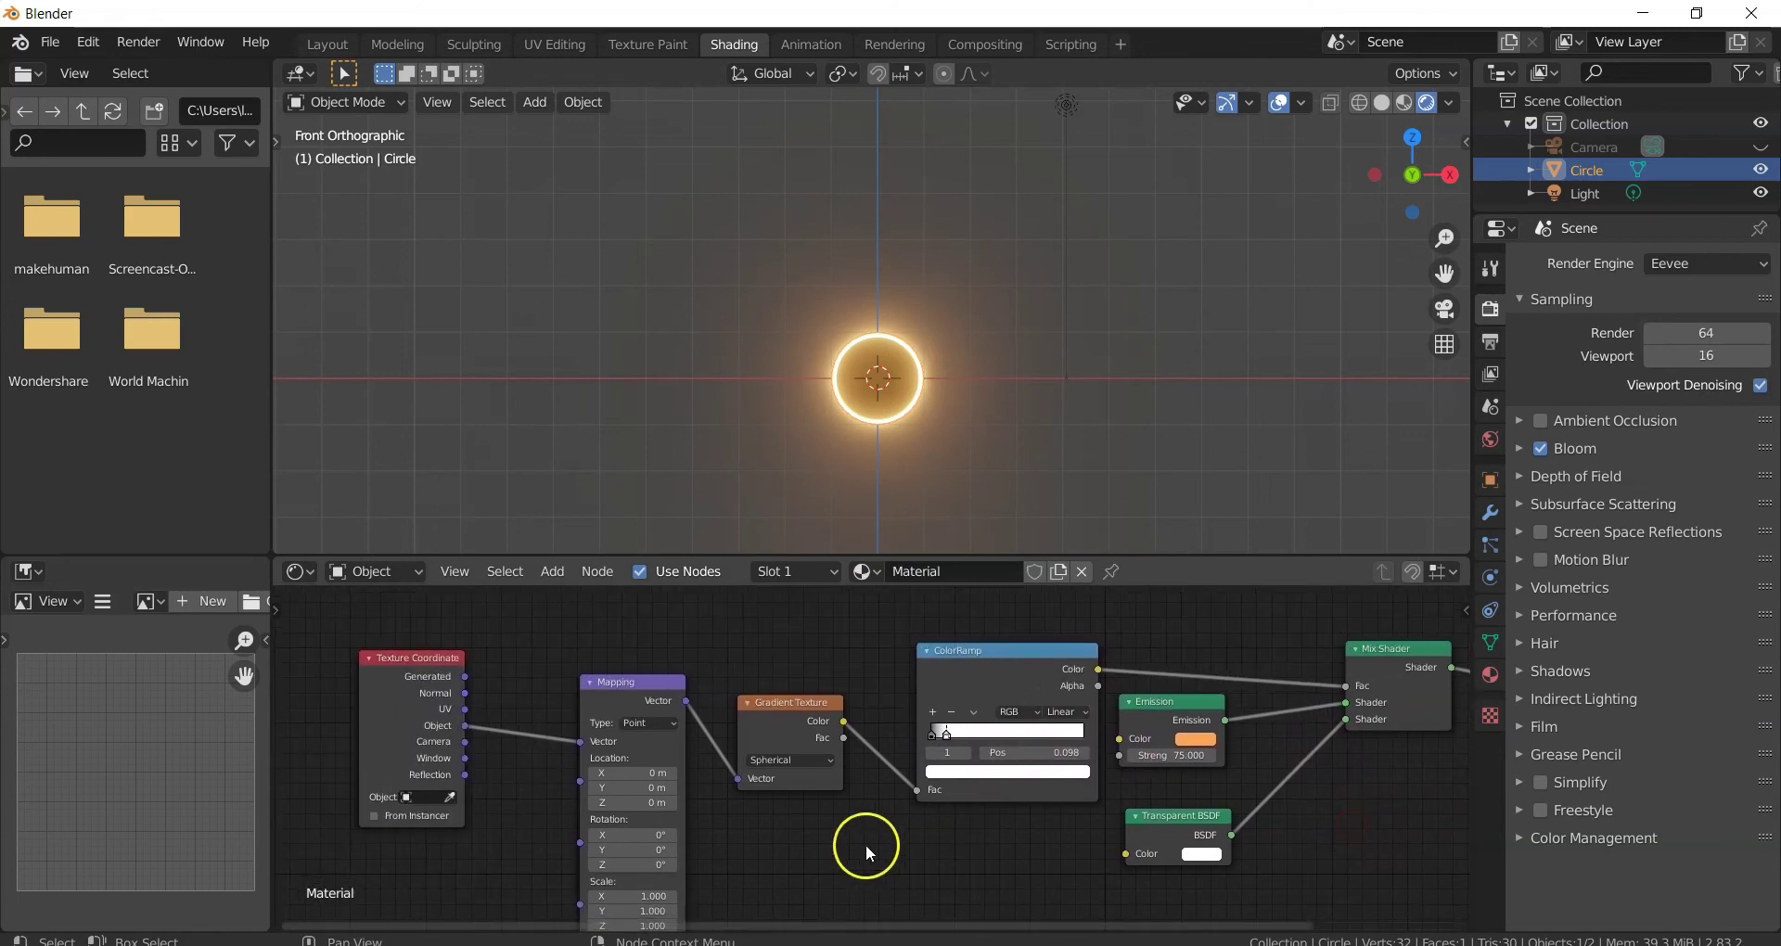
pyautogui.moveTo(654, 773); pyautogui.dragTo(650, 770)
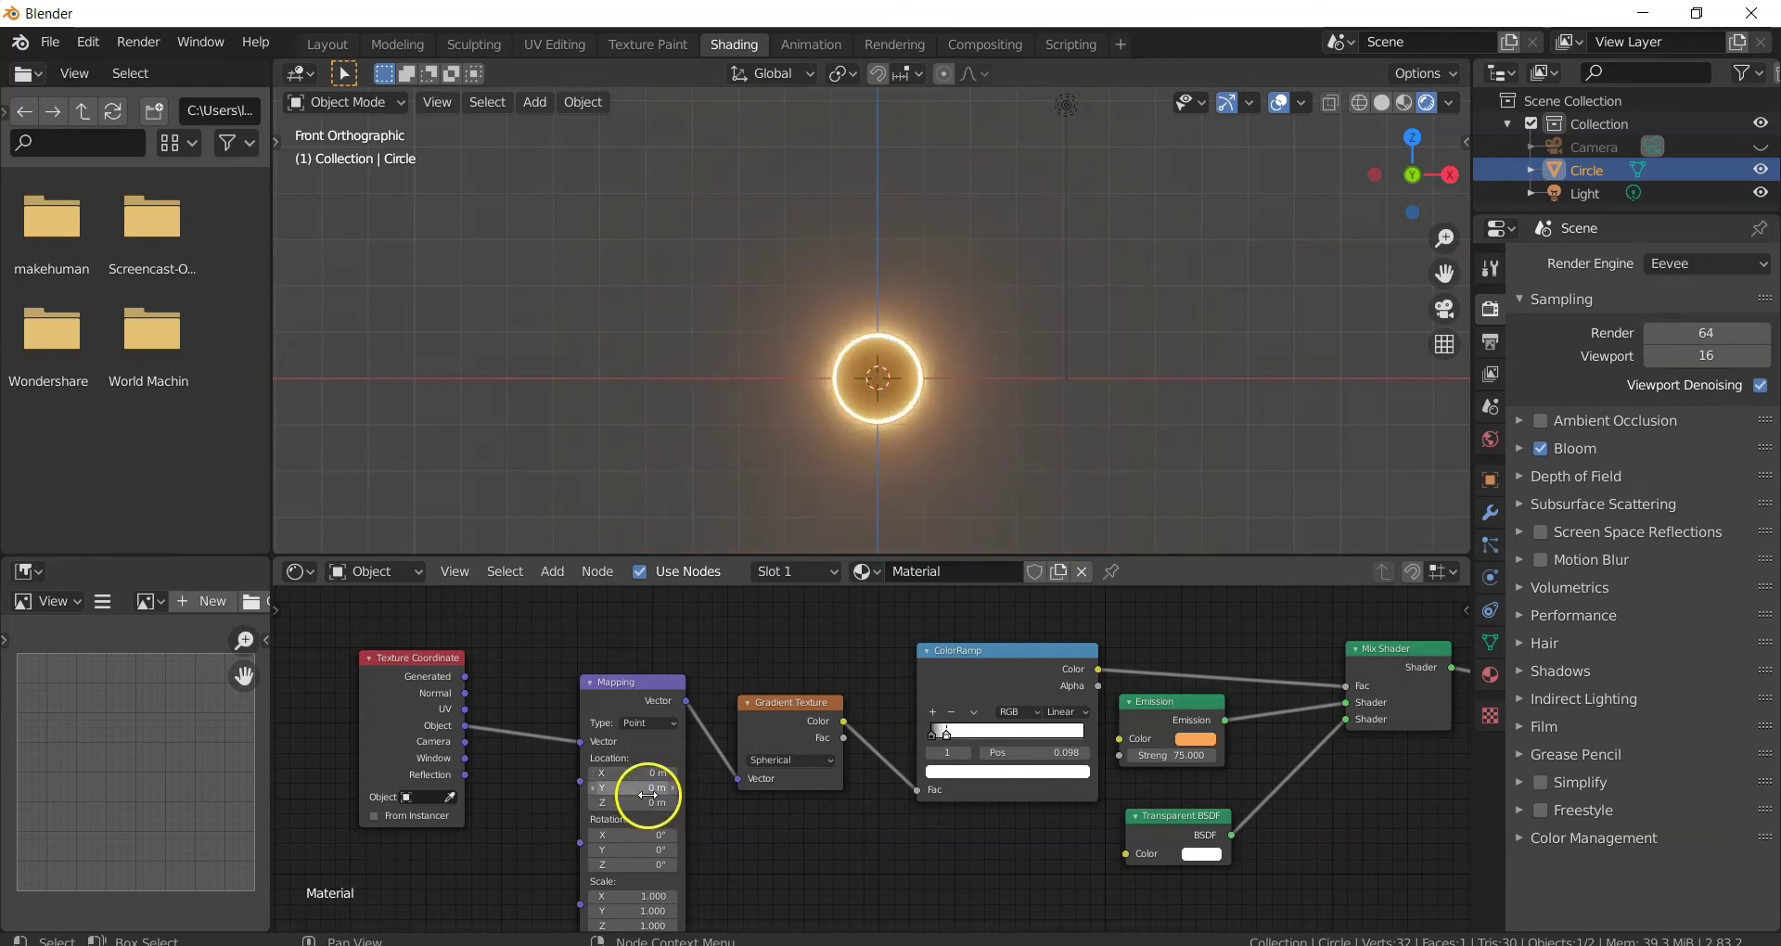
pyautogui.moveTo(650, 794); pyautogui.dragTo(652, 794)
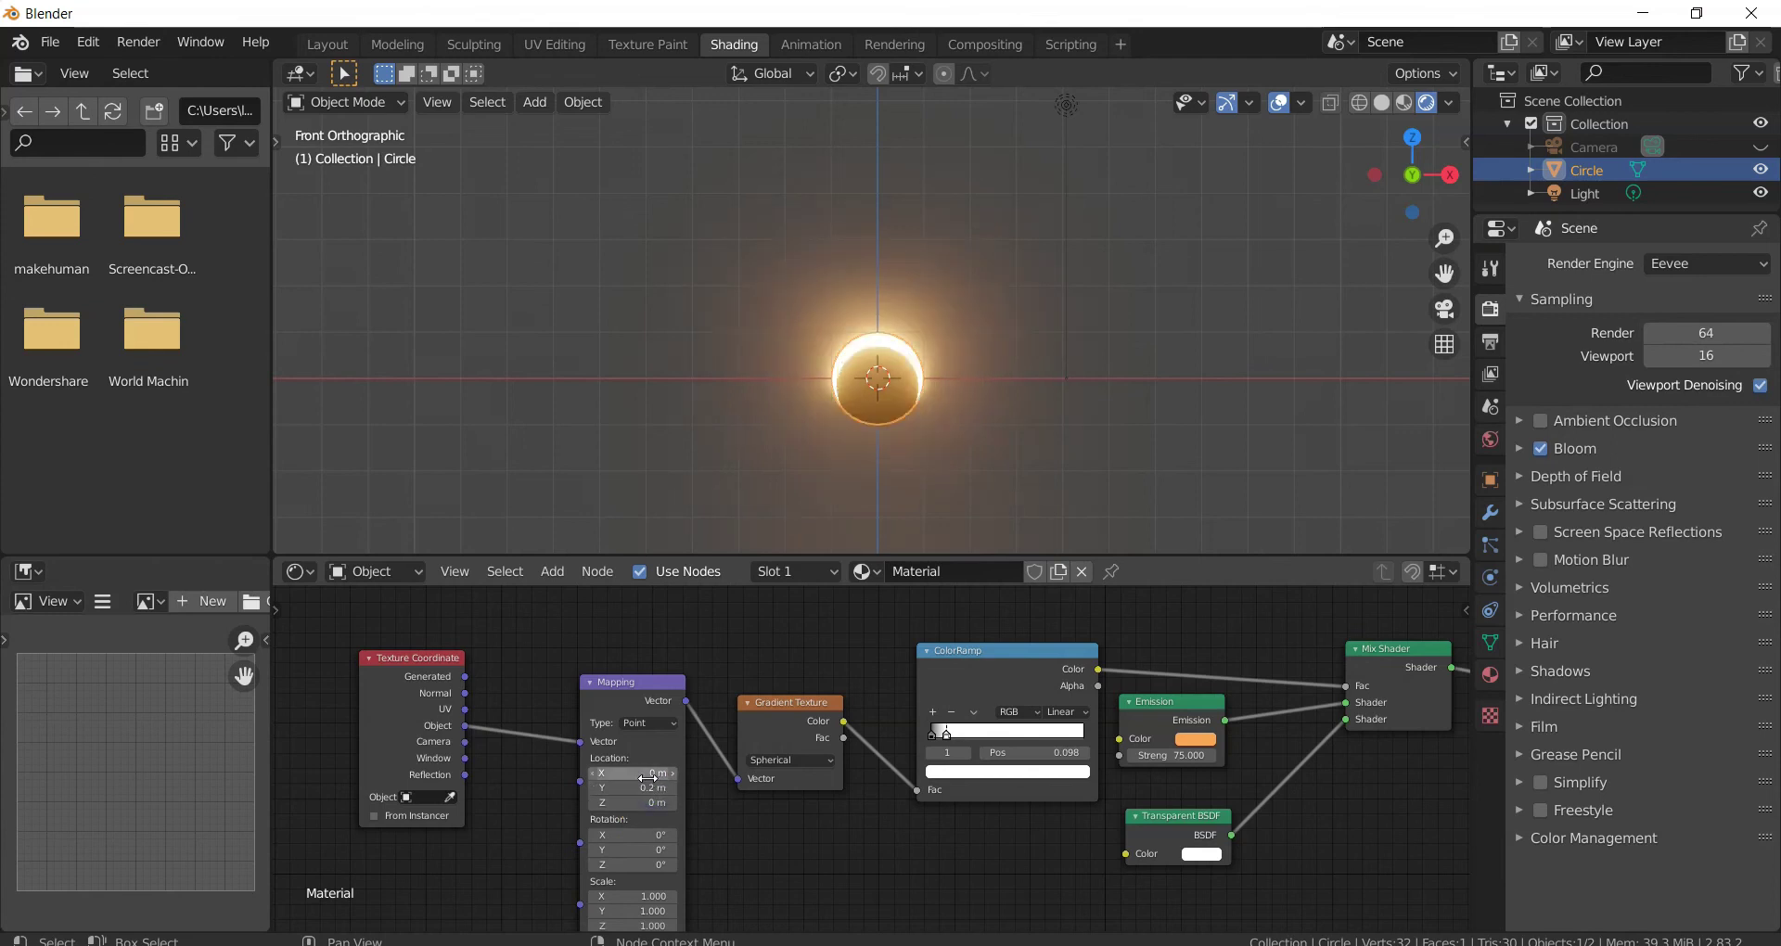
pyautogui.moveTo(652, 776); pyautogui.dragTo(651, 773)
pyautogui.press('-')
pyautogui.click(654, 772)
pyautogui.write('0')
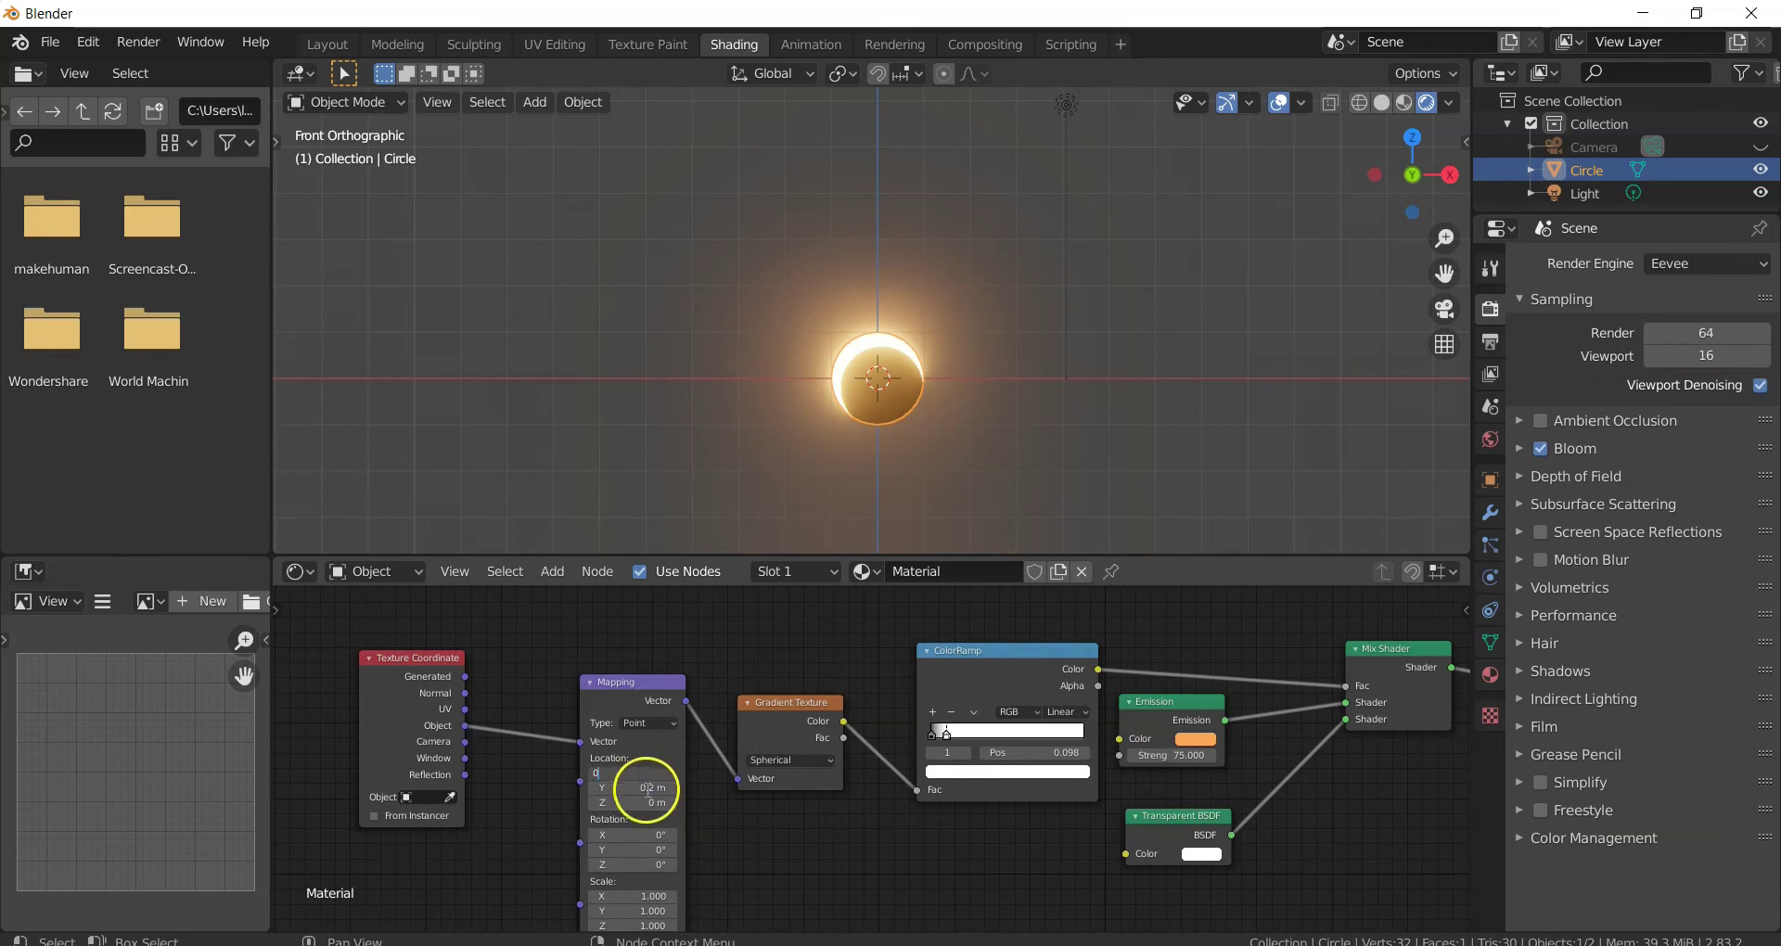
pyautogui.press('Return')
pyautogui.click(647, 788)
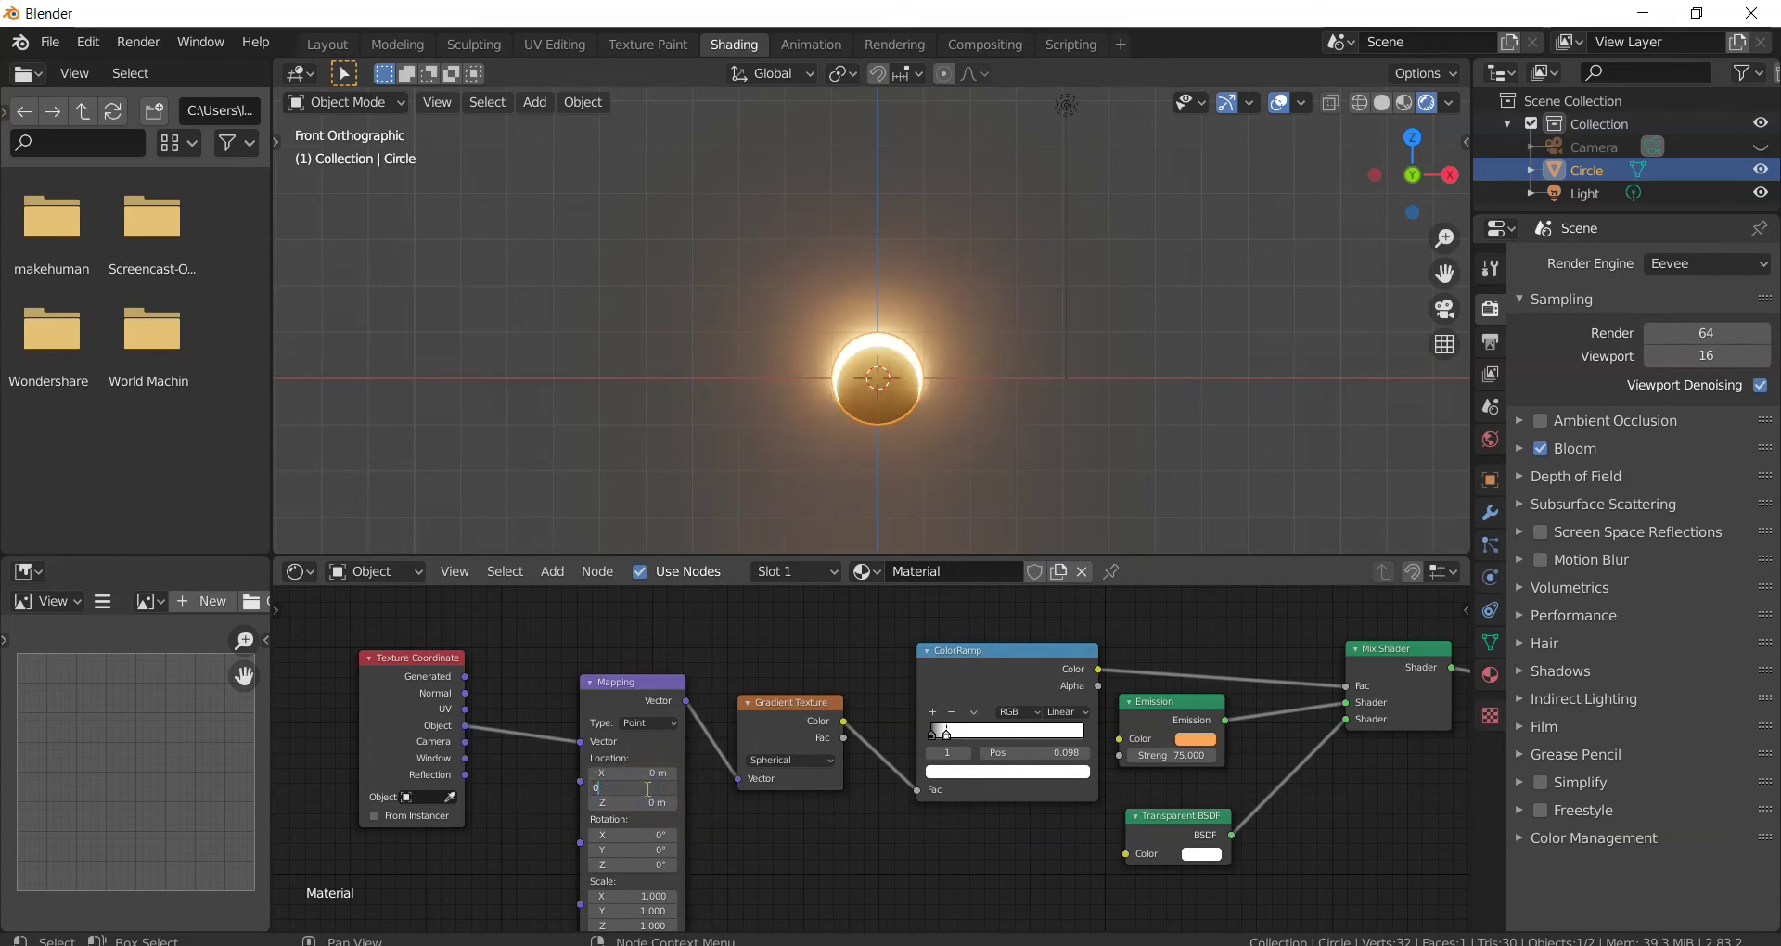
pyautogui.write('0')
pyautogui.press('Return')
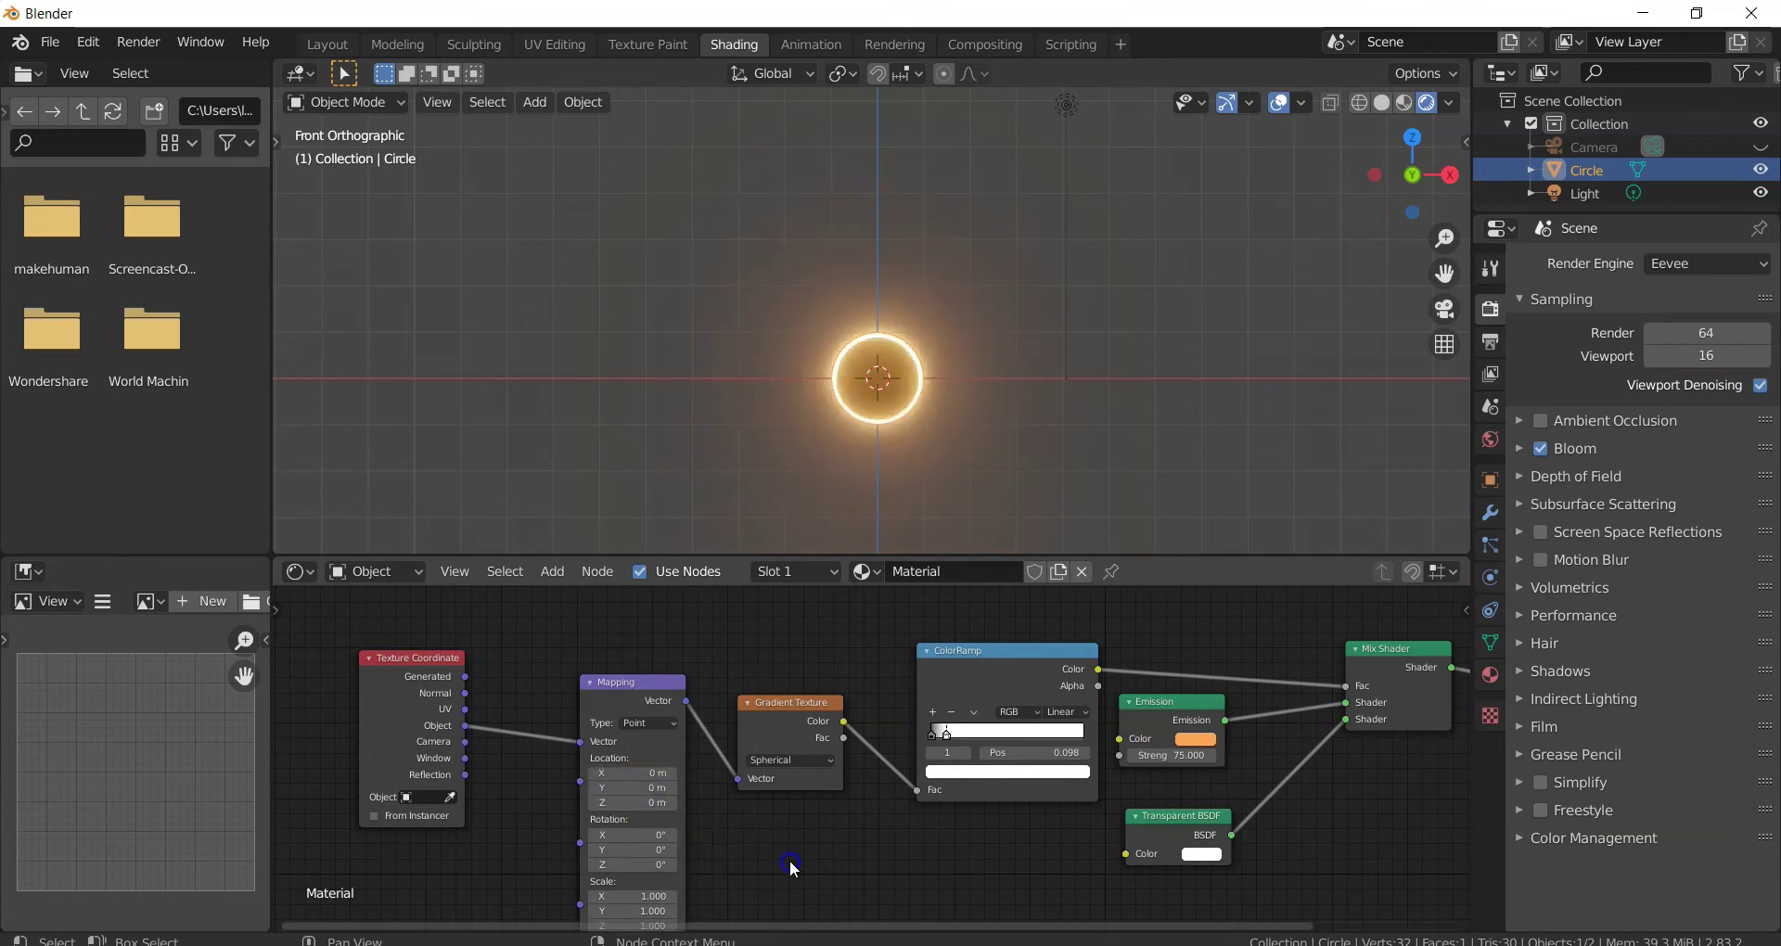
# Step: Set the World background colour value to 0 (black) and turn off viewport overlays
pyautogui.click(1489, 439)
pyautogui.click(1688, 422)
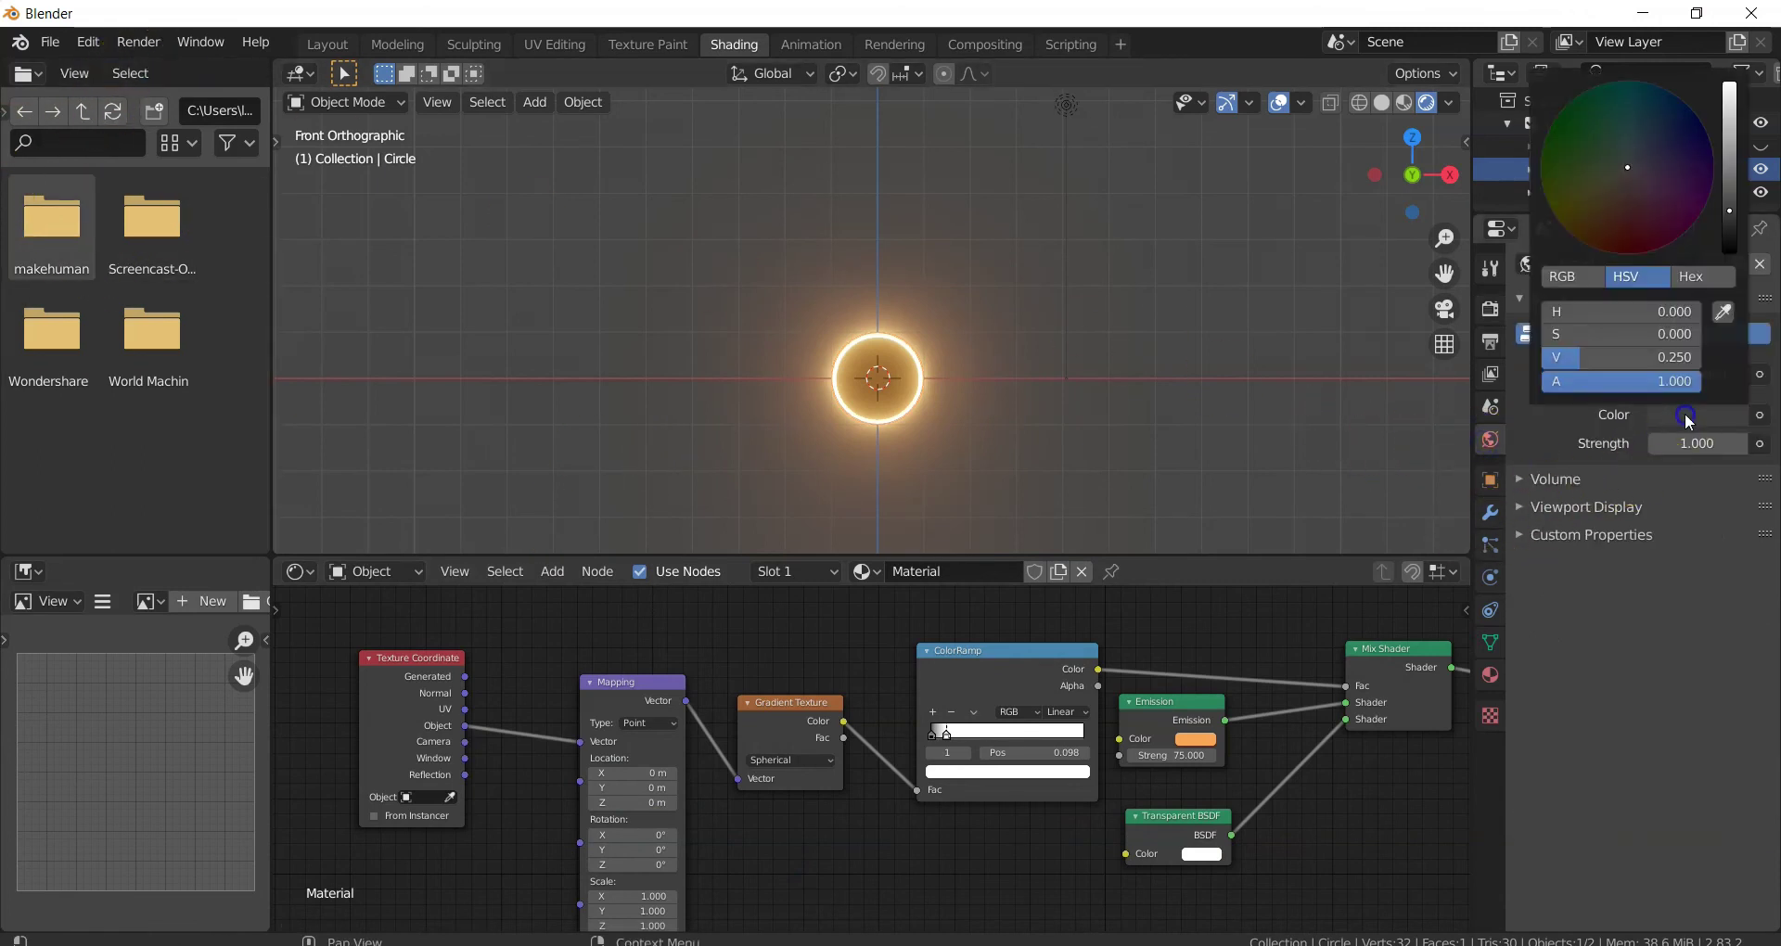
pyautogui.moveTo(1731, 217); pyautogui.dragTo(1744, 279)
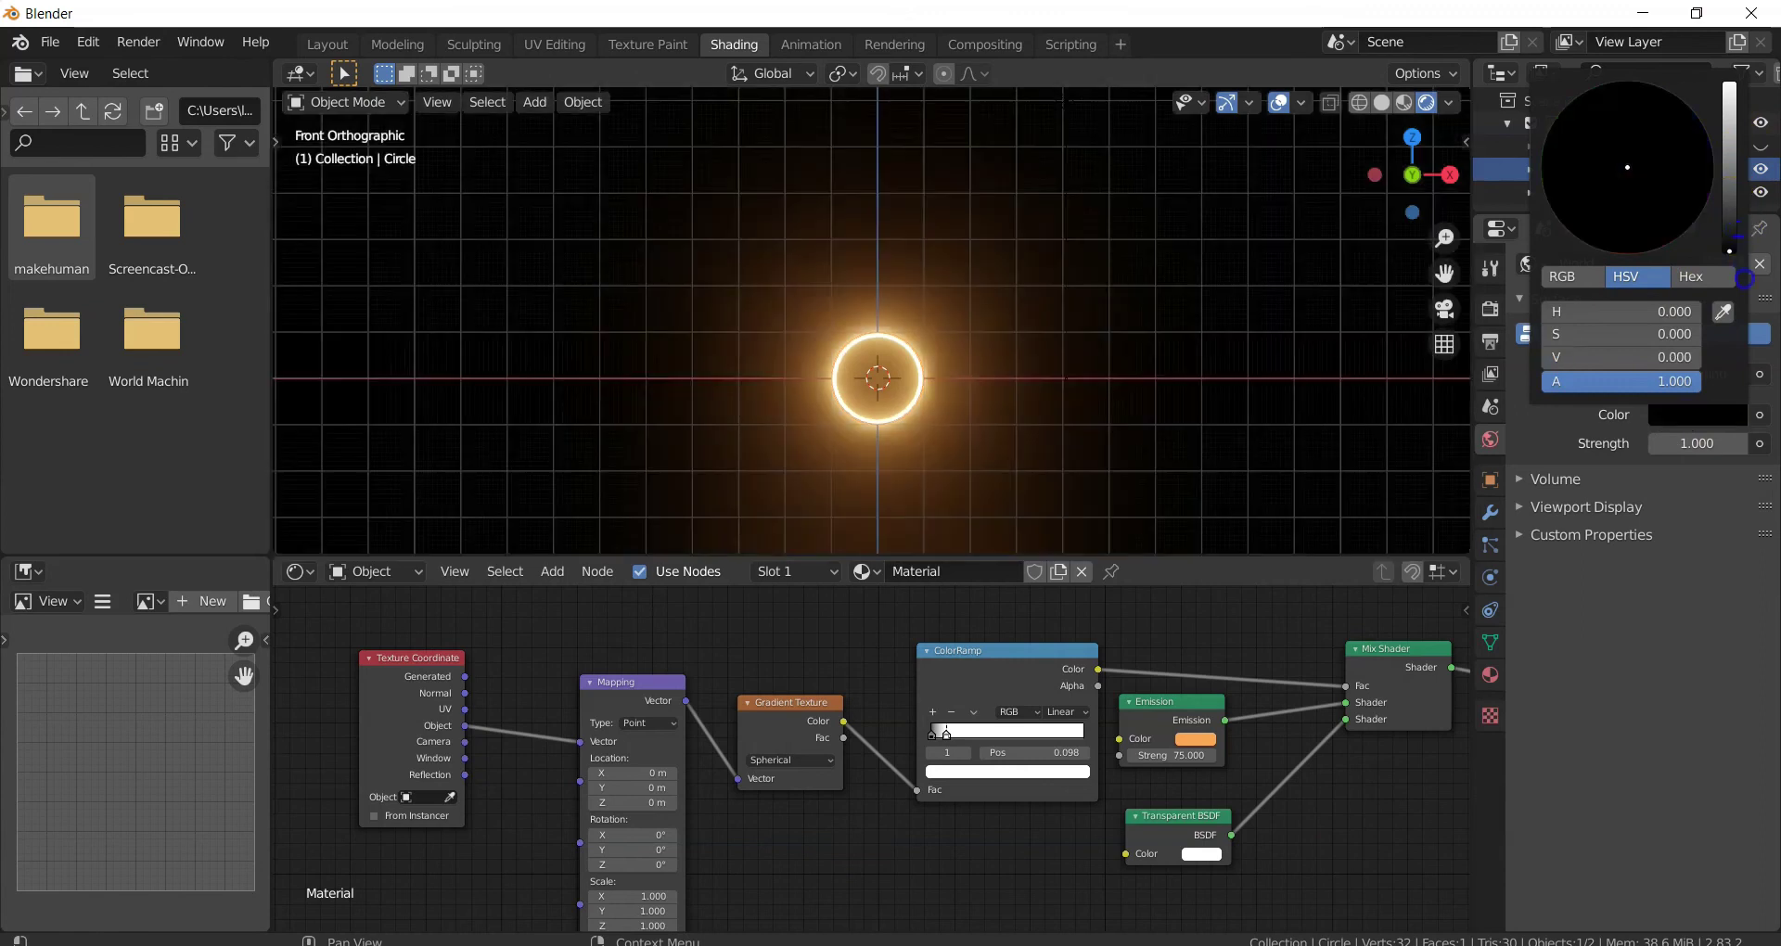
pyautogui.click(1281, 106)
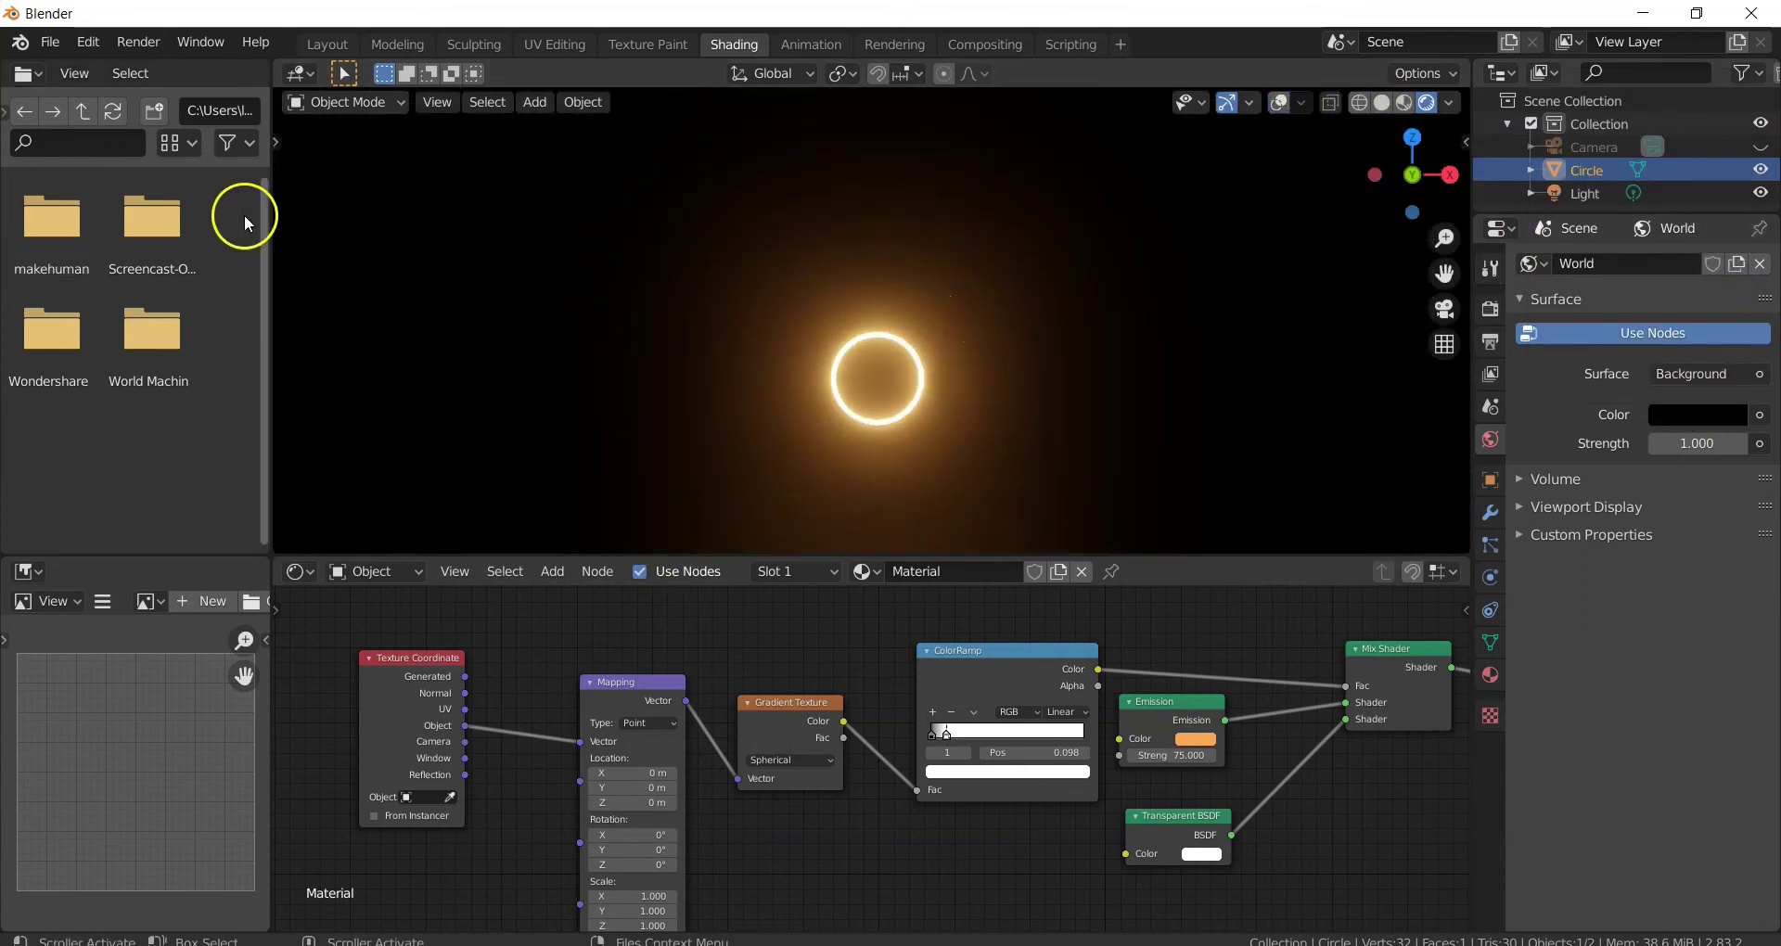
pyautogui.click(138, 41)
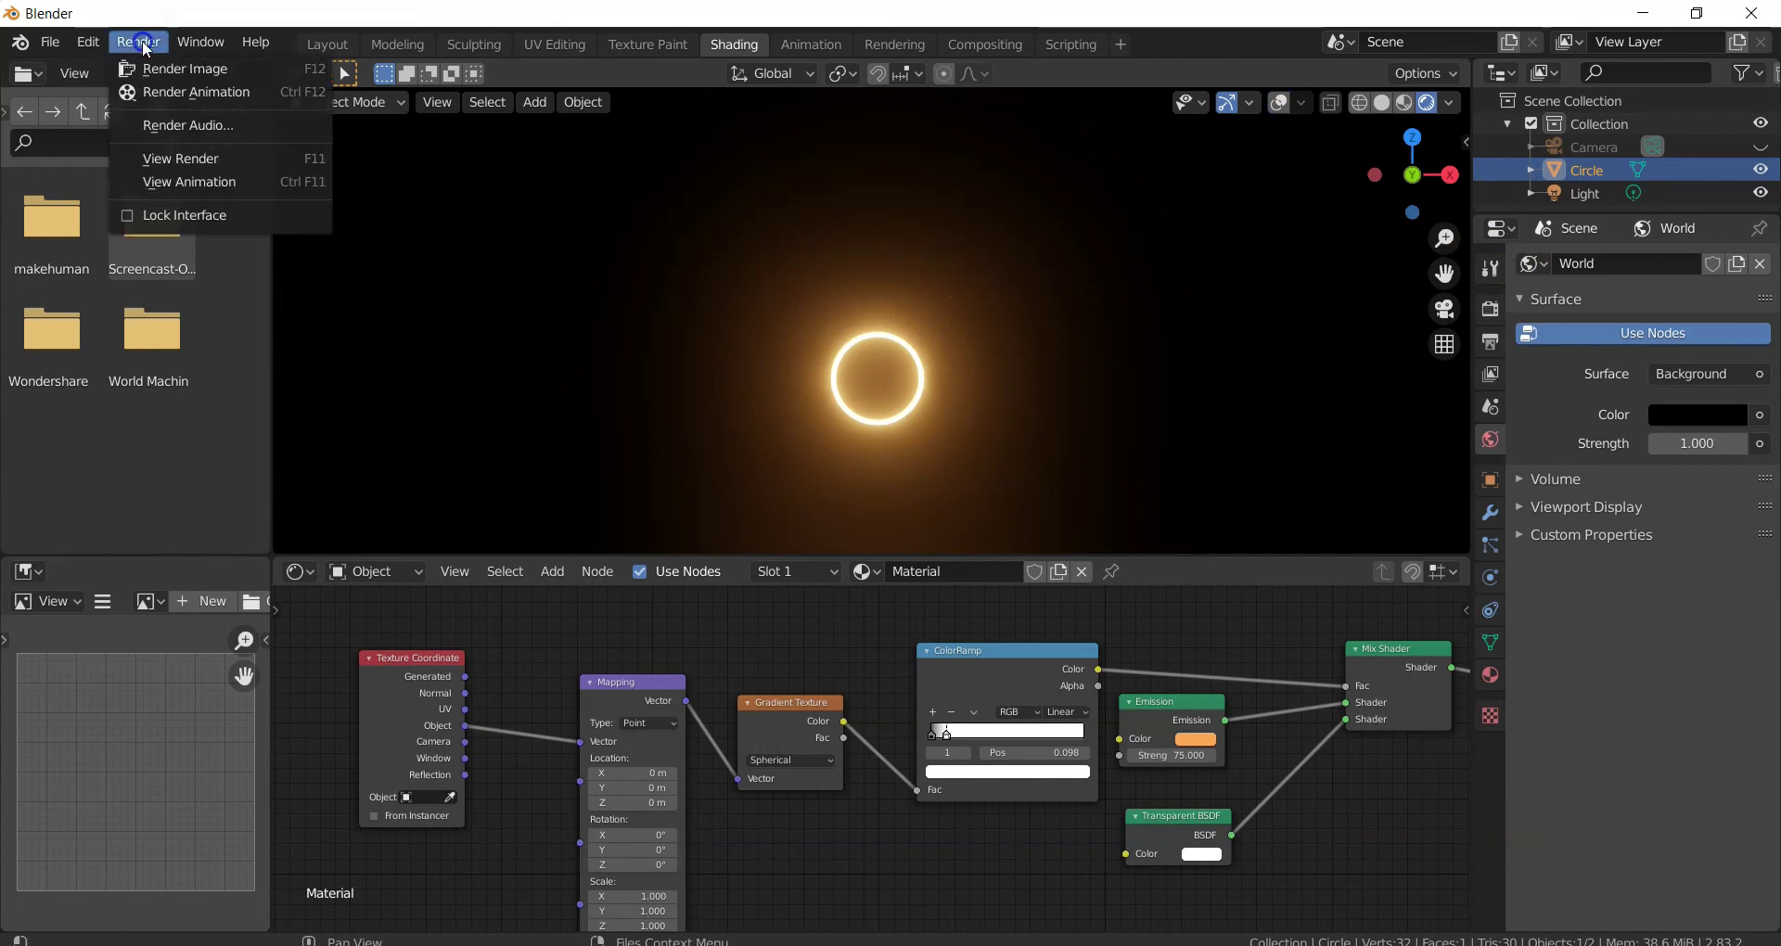
# Step: Render a test image, then move the ColorRamp stop to 0.033 for a thinner ring
pyautogui.click(188, 71)
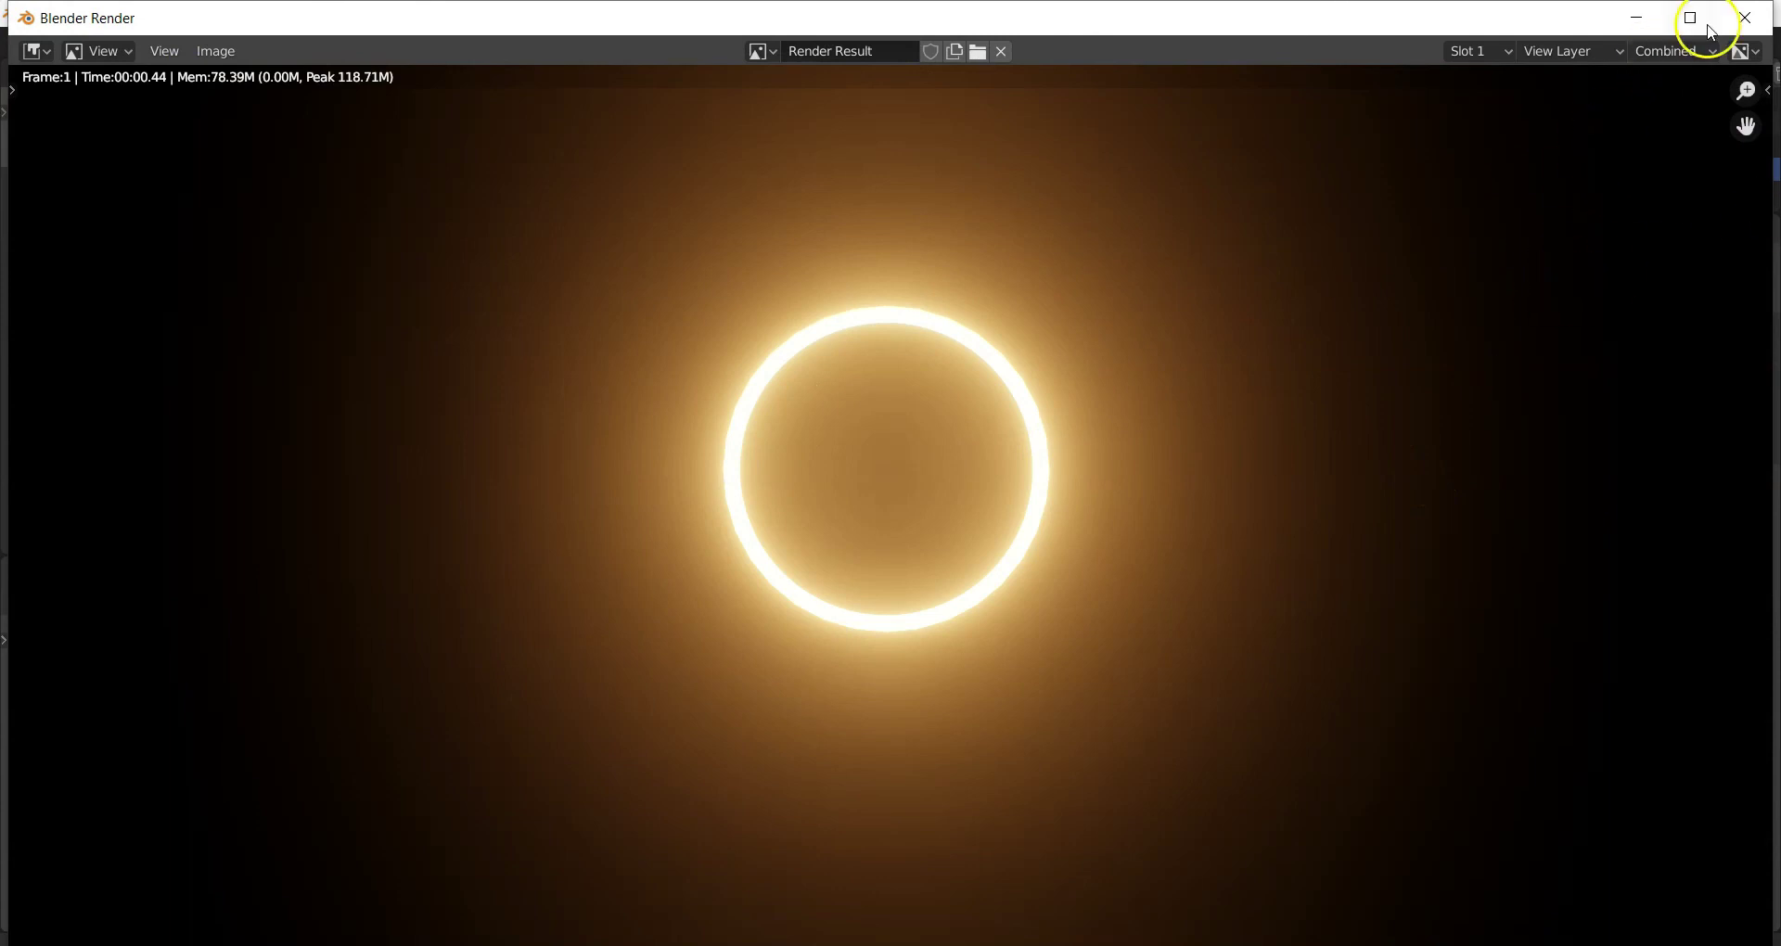
pyautogui.click(1746, 18)
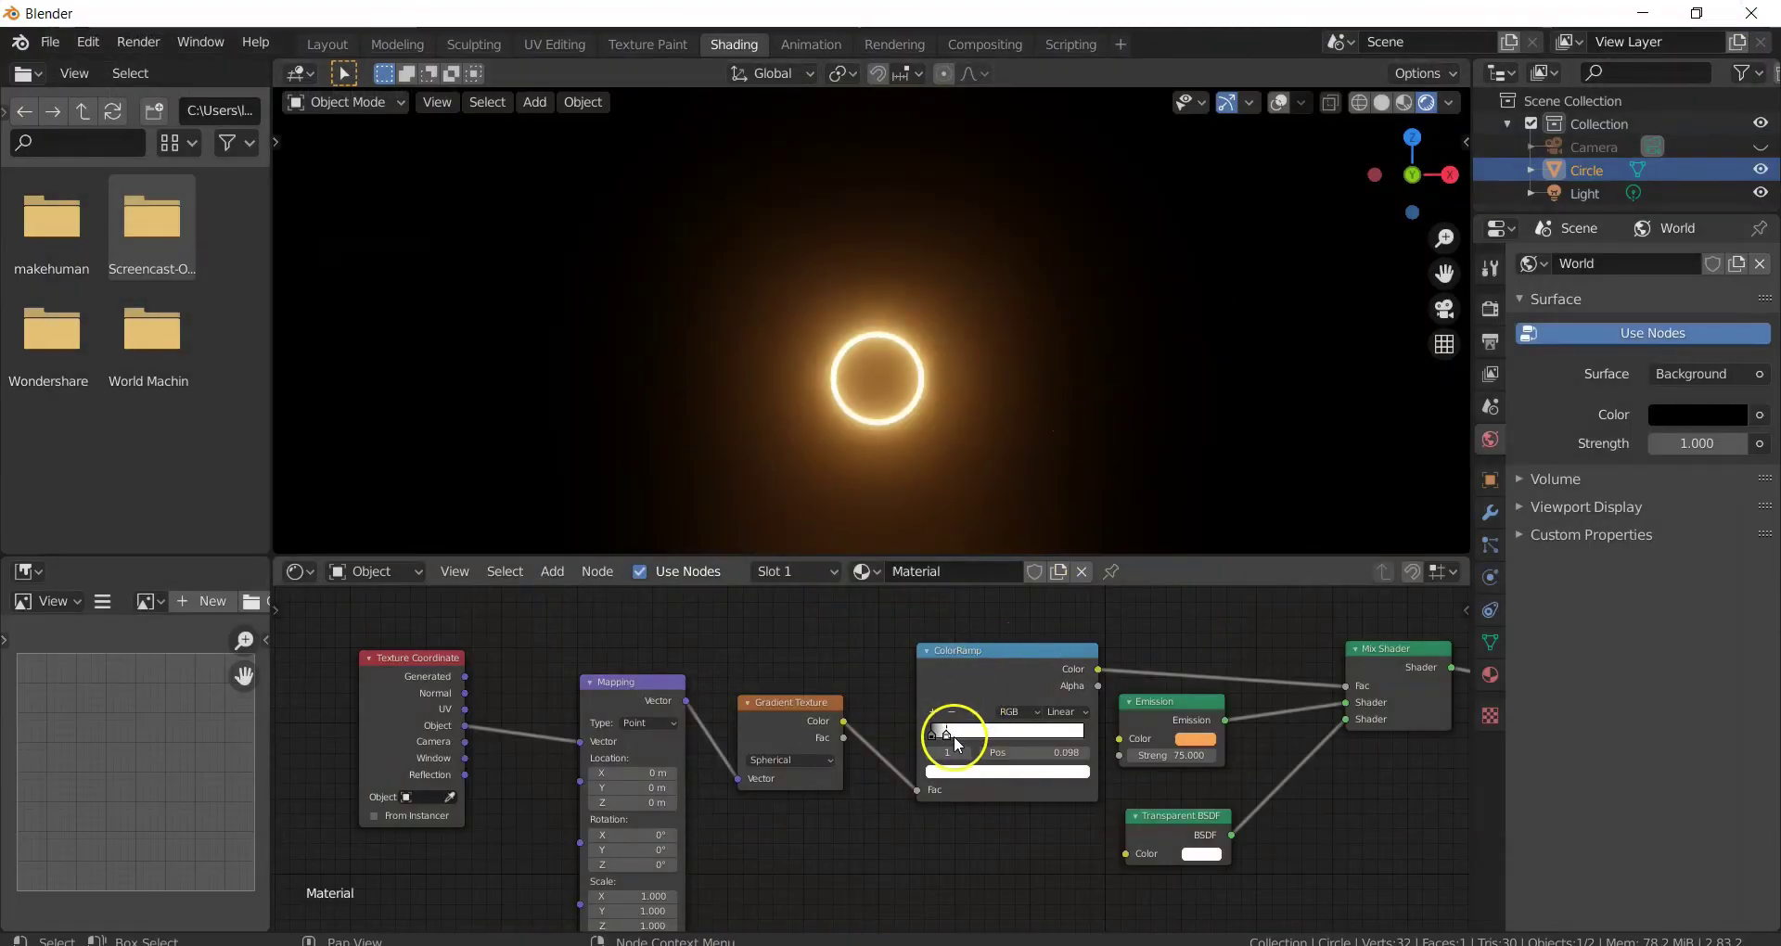
pyautogui.moveTo(946, 736); pyautogui.dragTo(938, 738)
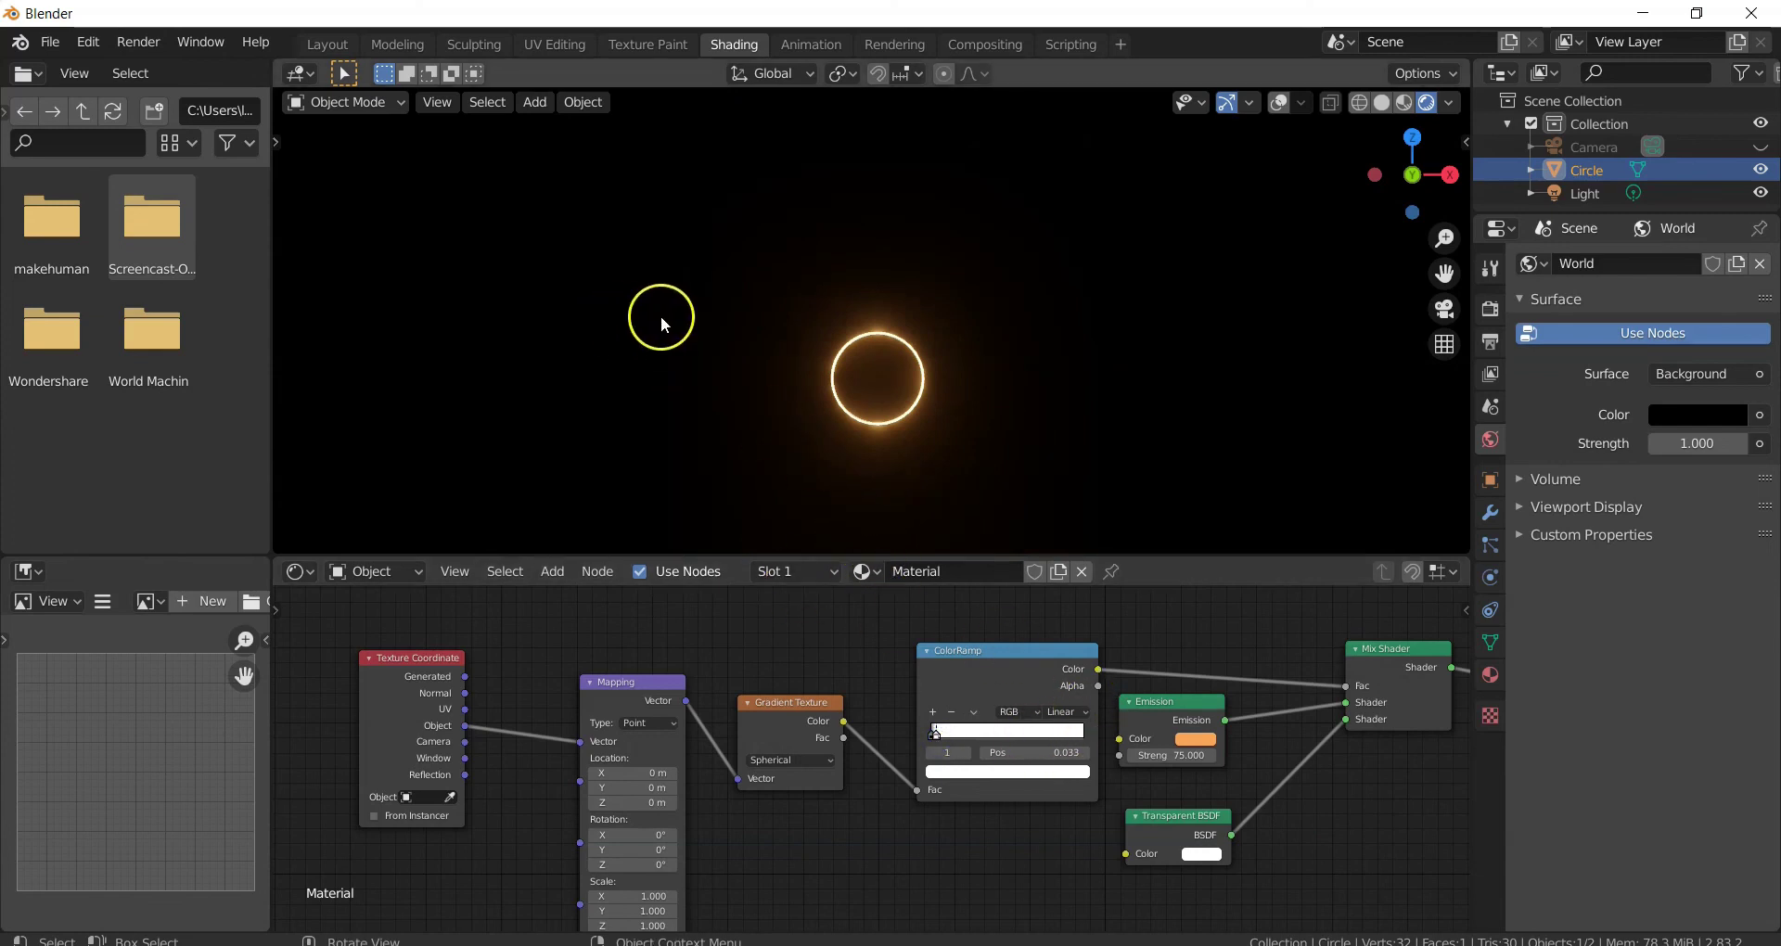